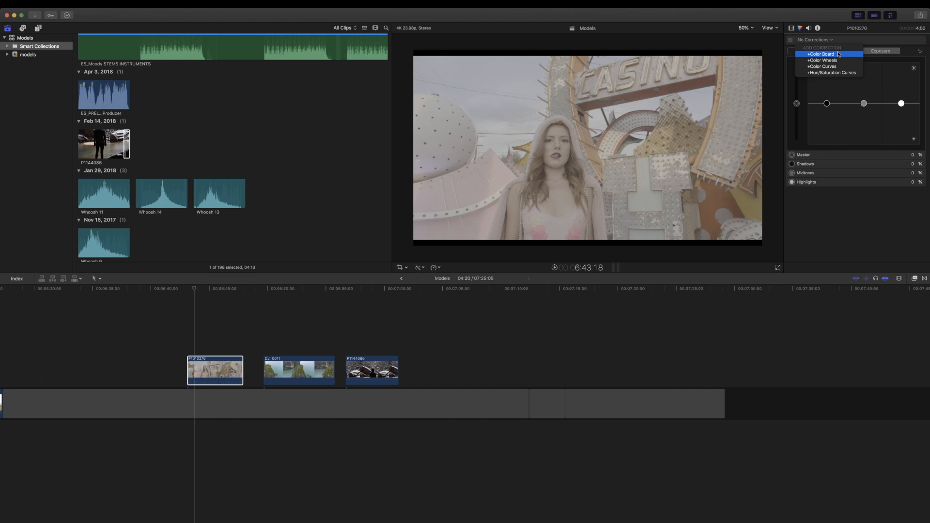
- Add a Color Wheels correction to clip P1010276 and reset the master brightness after a trial adjustment
click(835, 60)
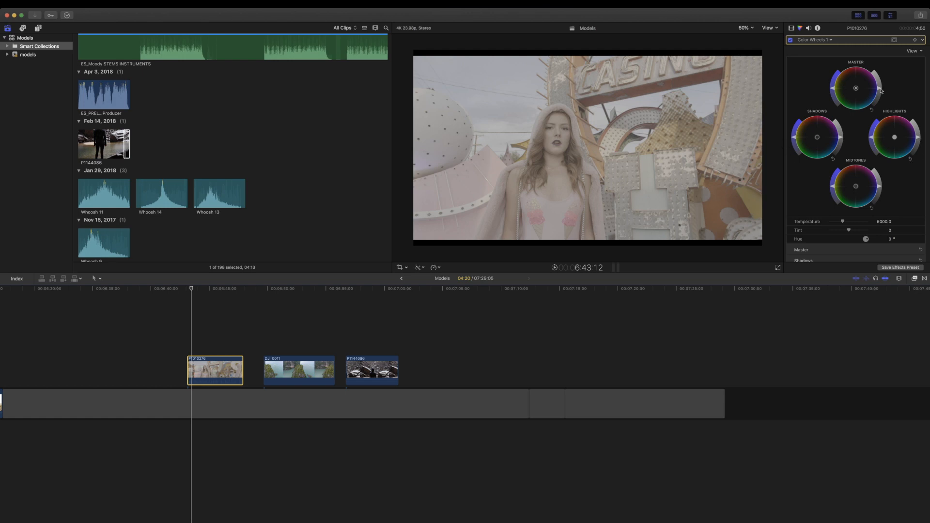
drag(880, 89, 875, 110)
click(872, 110)
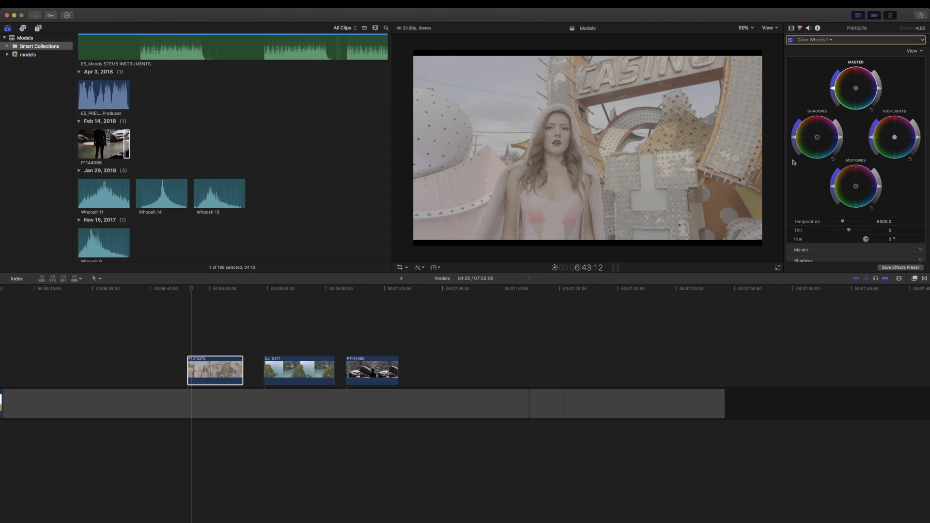
click(204, 360)
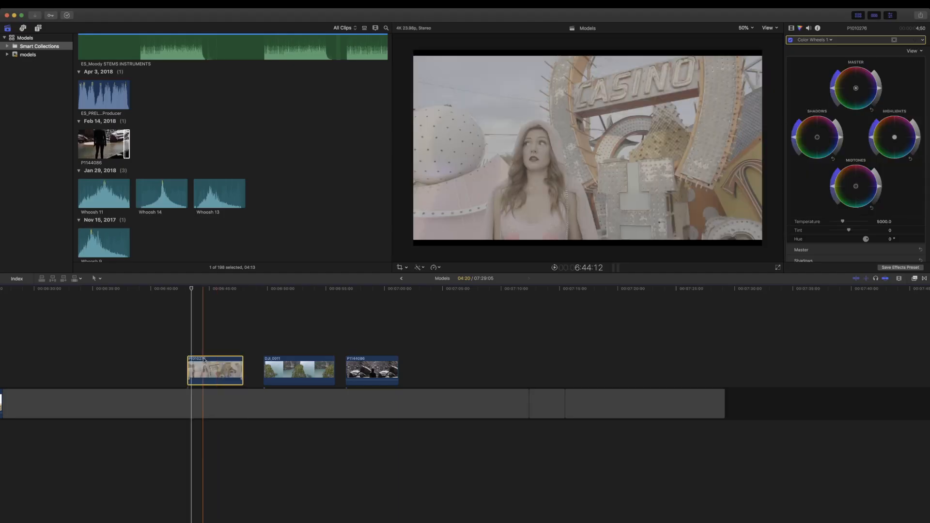
click(769, 28)
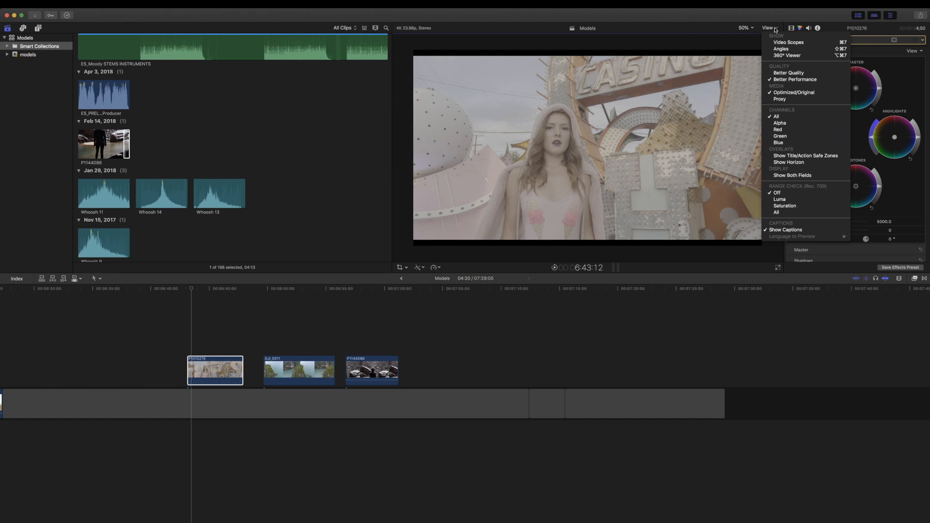
click(781, 42)
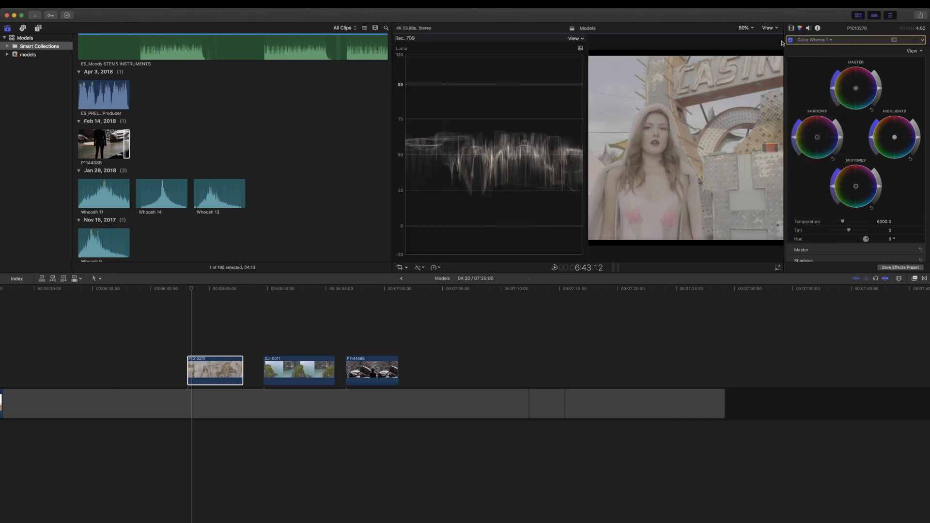
click(775, 30)
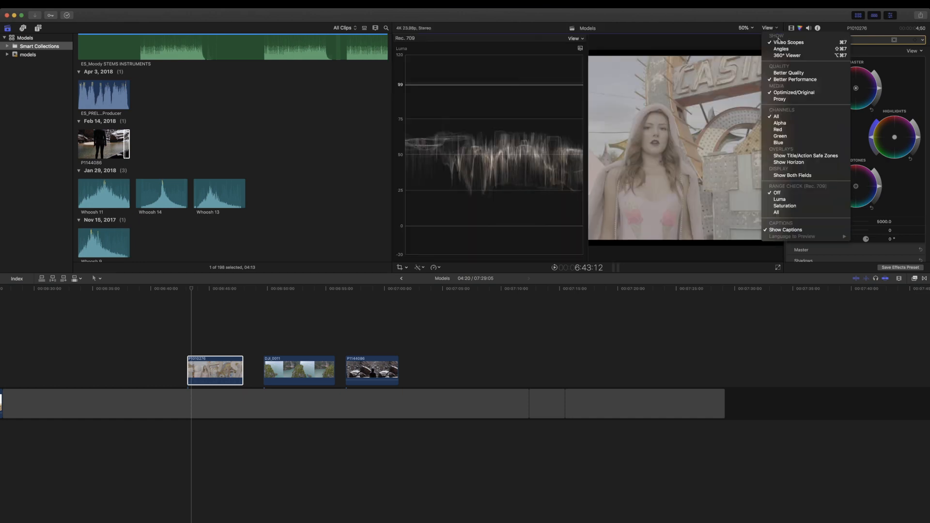
click(777, 44)
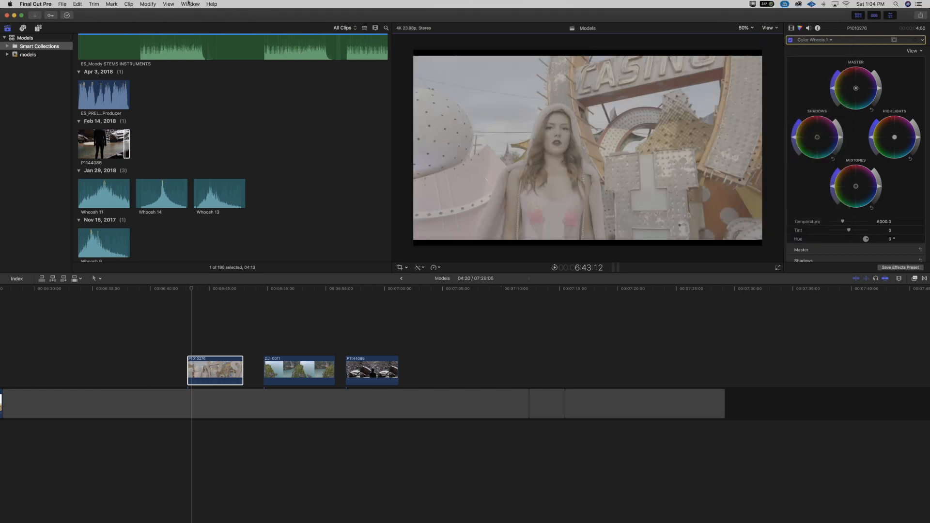
- Switch the window layout to the Color & Effects workspace
click(194, 7)
mouse_move(200, 60)
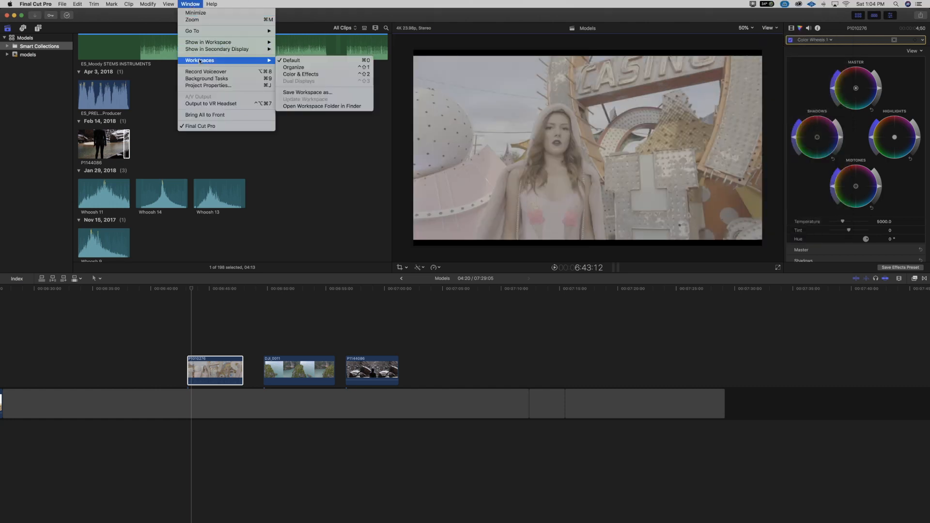
click(289, 75)
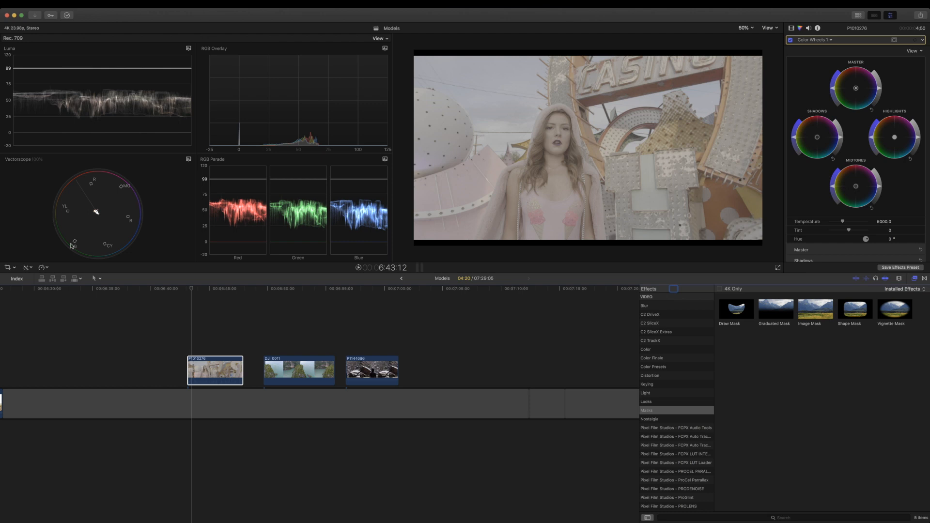
- At the start of the clip, lower the shadows brightness and raise the highlights brightness on the color wheels
key(Up)
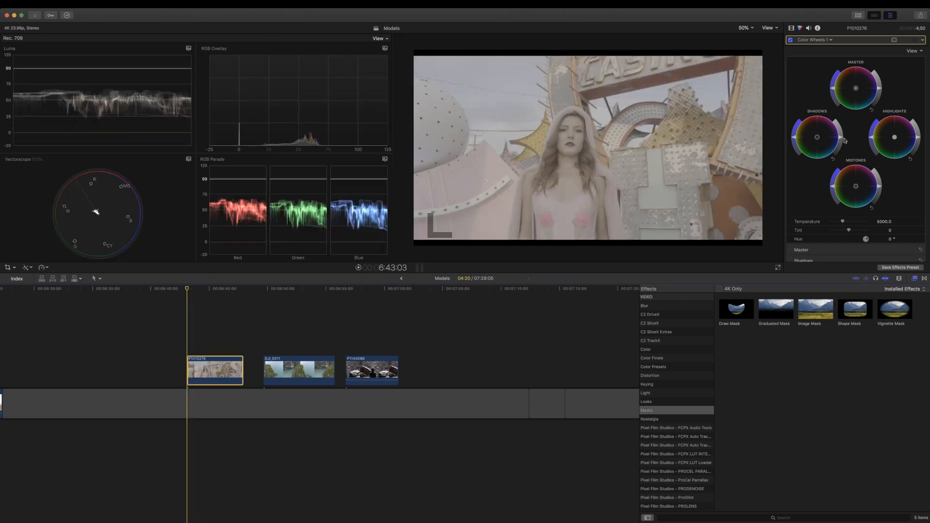
drag(841, 141, 839, 155)
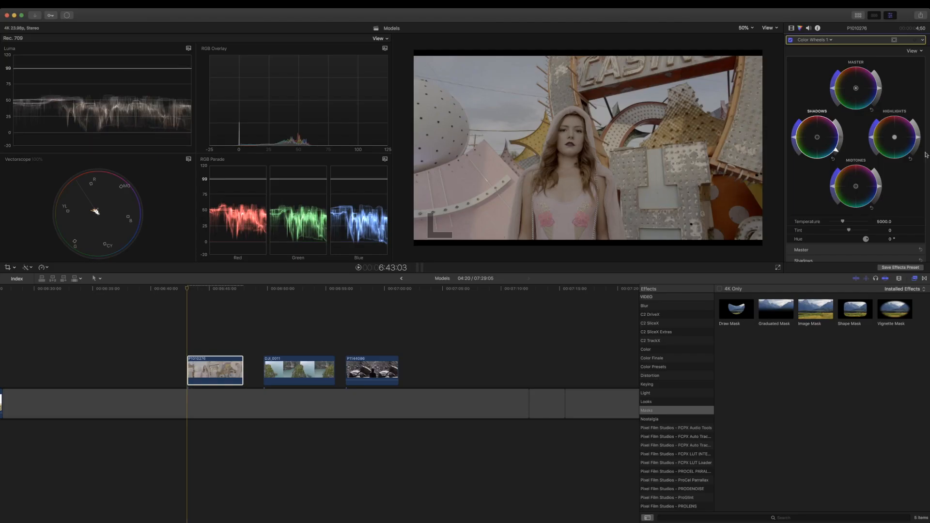
drag(919, 139, 904, 124)
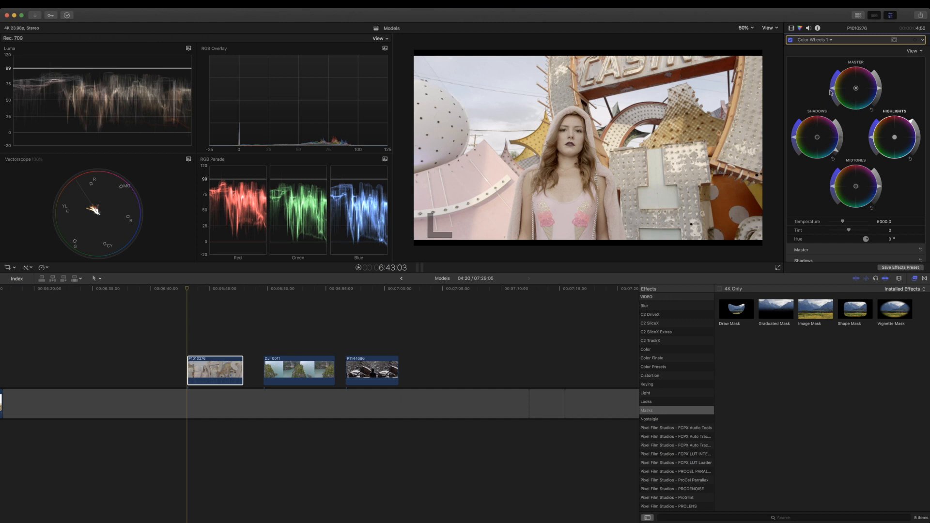
- Raise the master saturation slightly and nudge the midtones brightness, resetting the temperature after a trial at 2500
drag(832, 90, 831, 83)
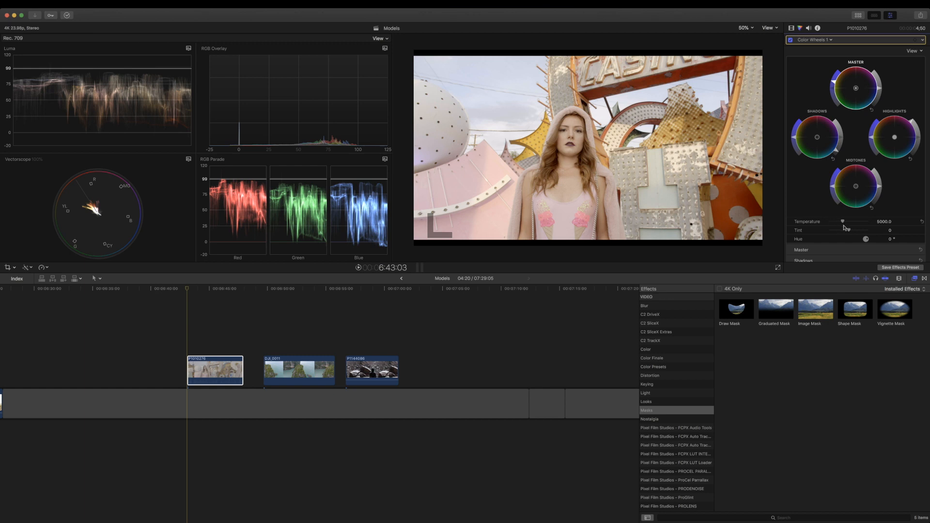
drag(843, 224, 820, 225)
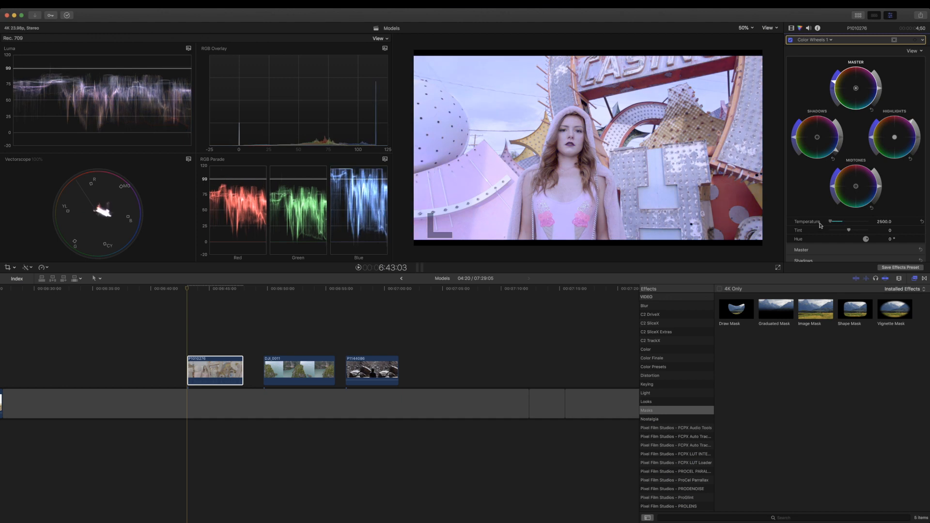
click(922, 223)
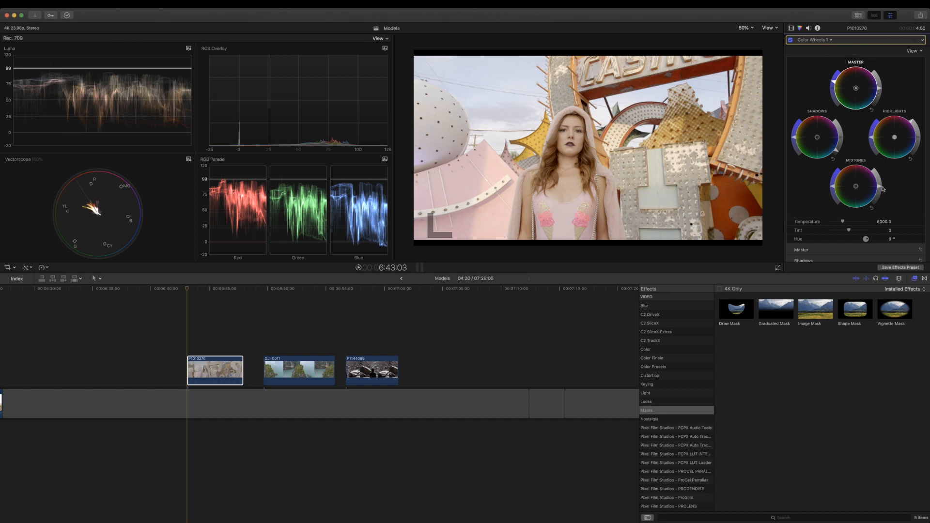
drag(880, 187, 879, 187)
- Add a Color Curves correction and shape its luma curve with a midpoint anchor and a slightly lifted lower-quarter point
click(818, 40)
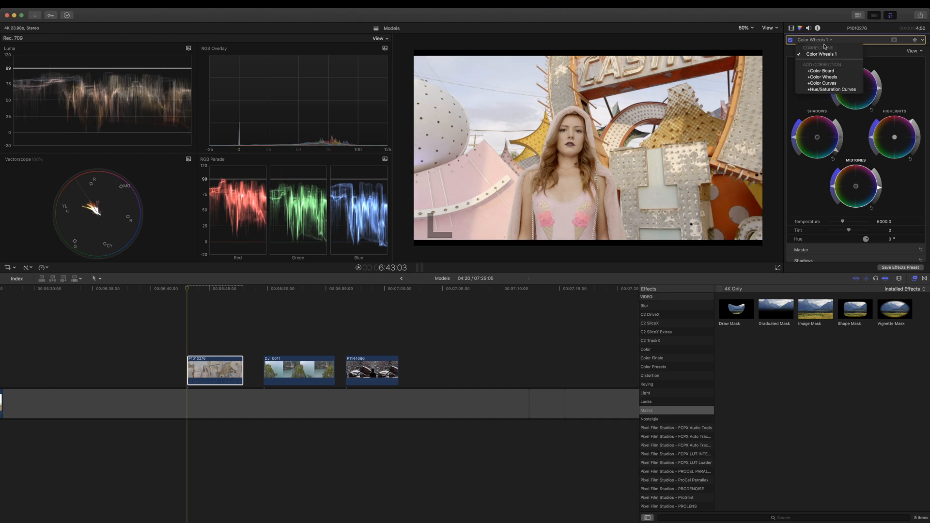
click(833, 84)
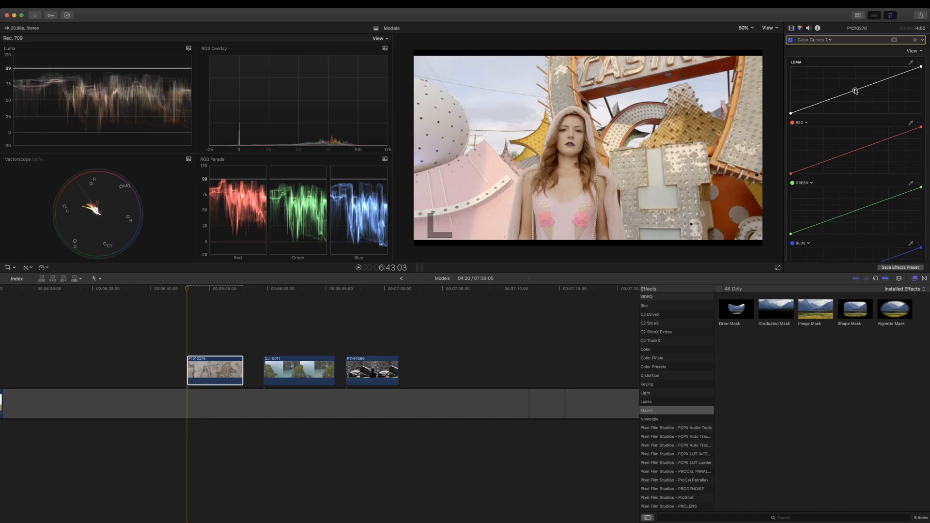
click(855, 91)
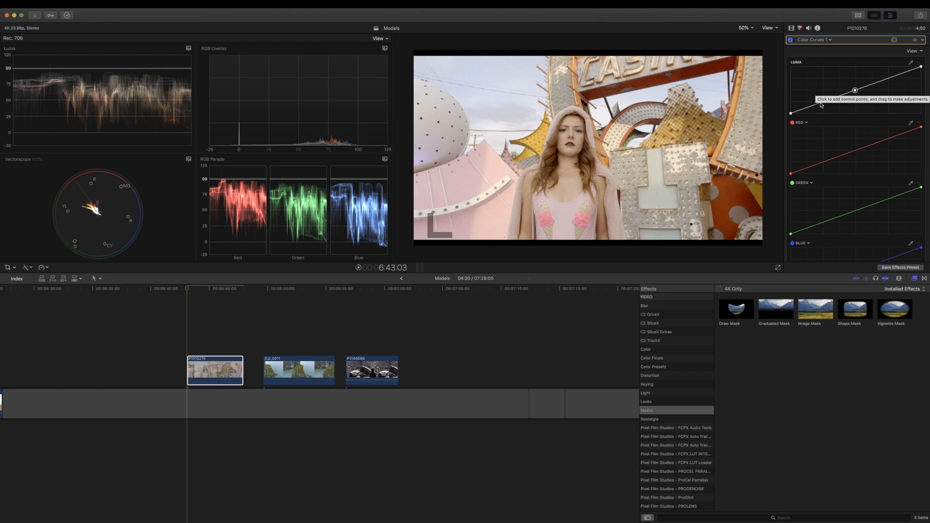
click(821, 105)
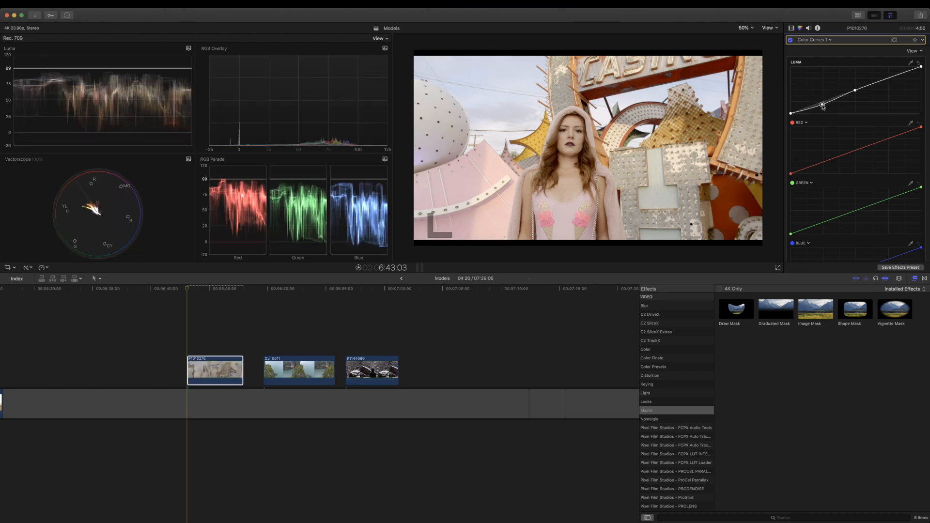
drag(821, 104, 821, 103)
scroll(836, 108, down, 3)
scroll(836, 108, up, 3)
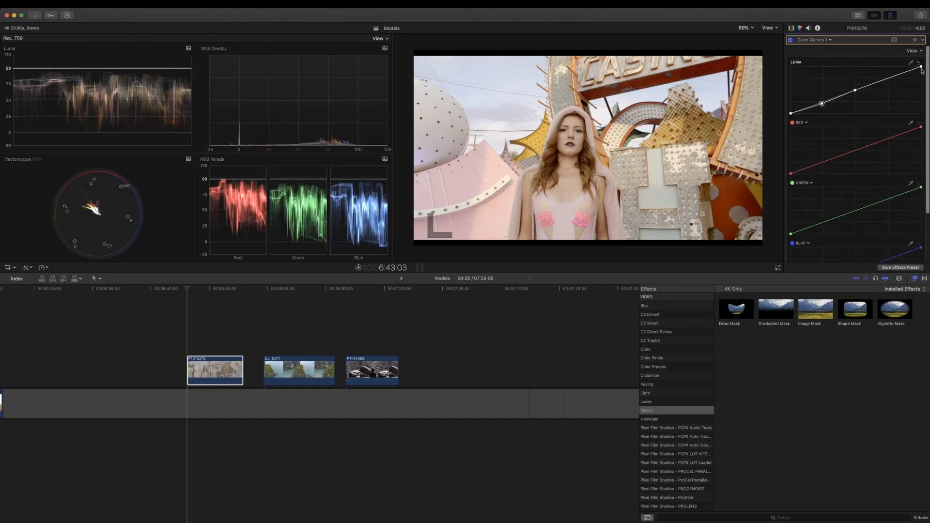
scroll(843, 153, down, 2)
scroll(843, 153, up, 2)
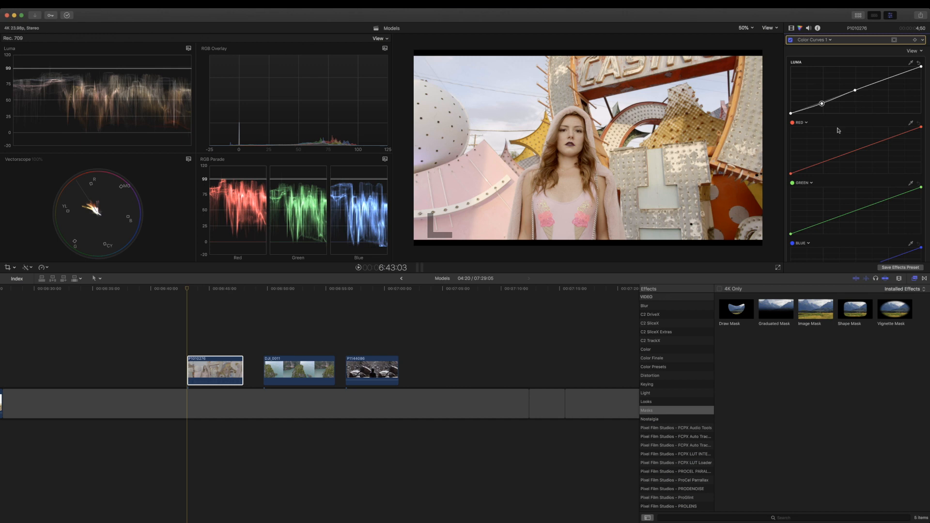
- Anchor the blue curve with a lower-quarter control point and lift its black point slightly, first trying and resetting a stronger lift
scroll(838, 130, down, 2)
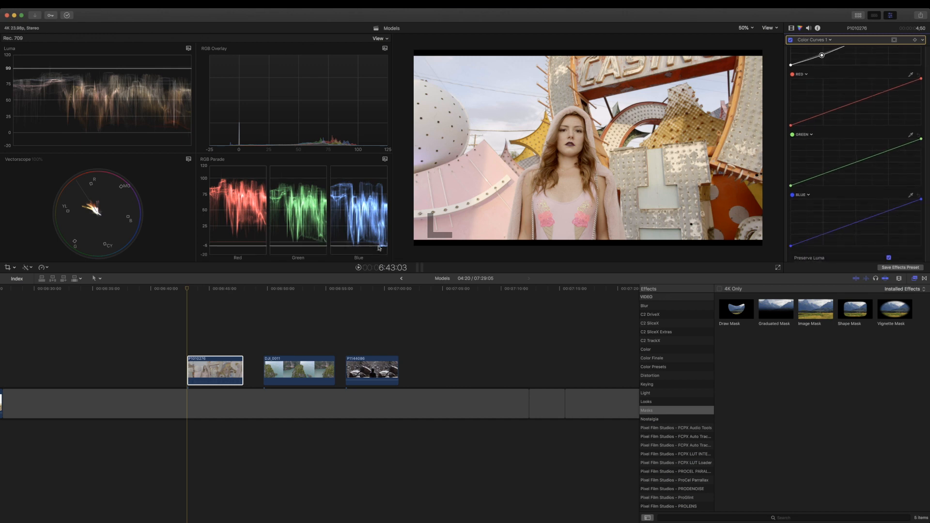
scroll(820, 175, down, 2)
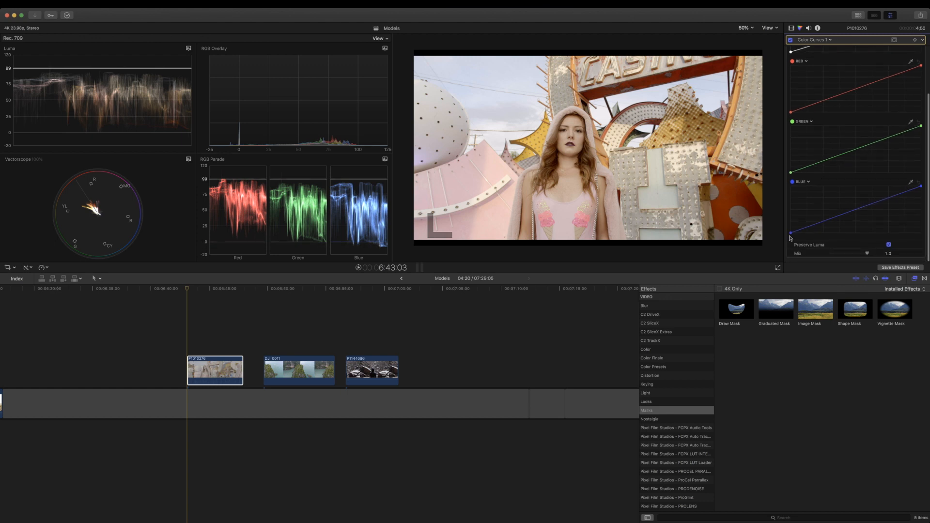
drag(791, 236, 791, 213)
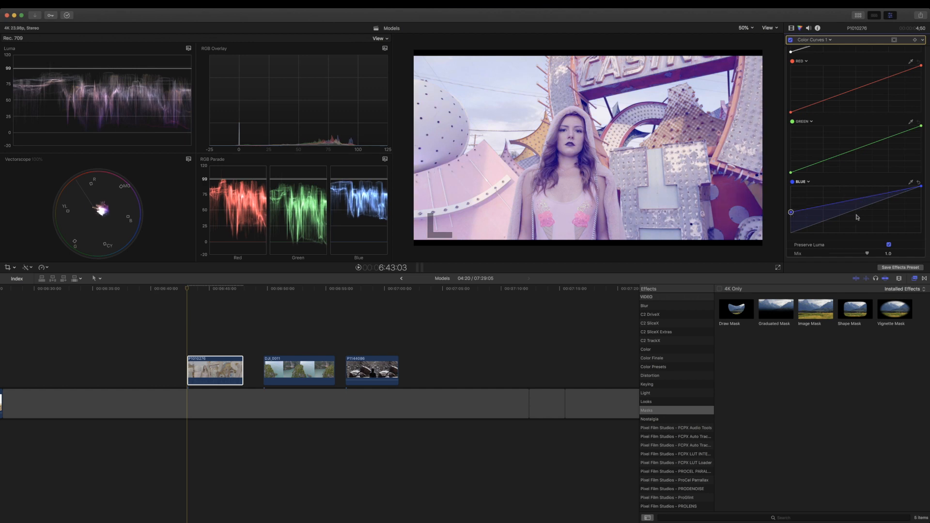
click(918, 183)
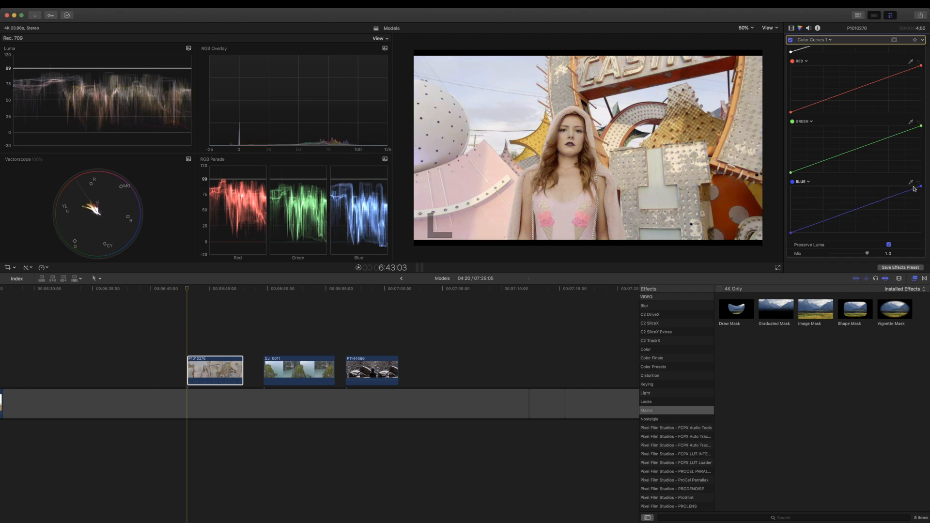
click(823, 222)
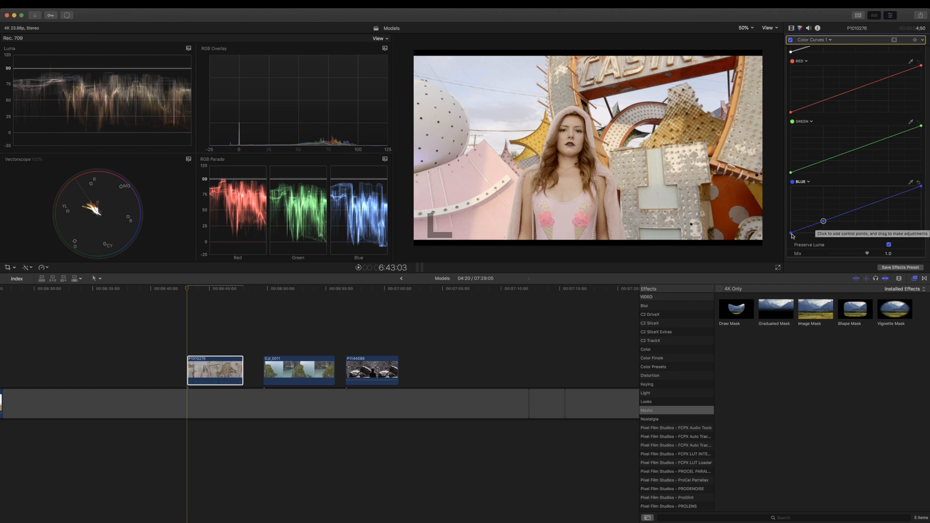
click(791, 232)
drag(791, 234, 792, 231)
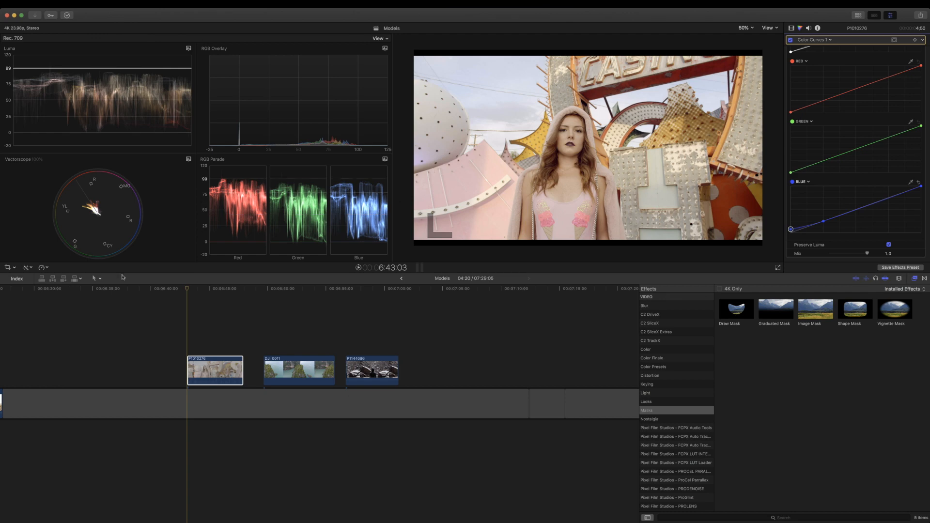
- Move the playhead to 6:44:09 in the clip and add a Hue/Saturation Curves correction
click(189, 290)
mouse_move(191, 290)
mouse_down()
mouse_move(222, 297)
mouse_move(203, 301)
mouse_up()
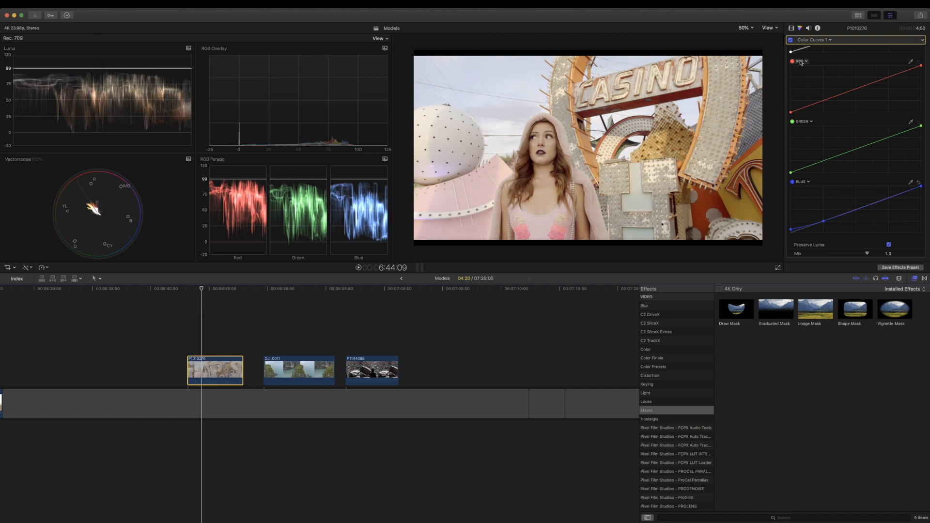
click(825, 41)
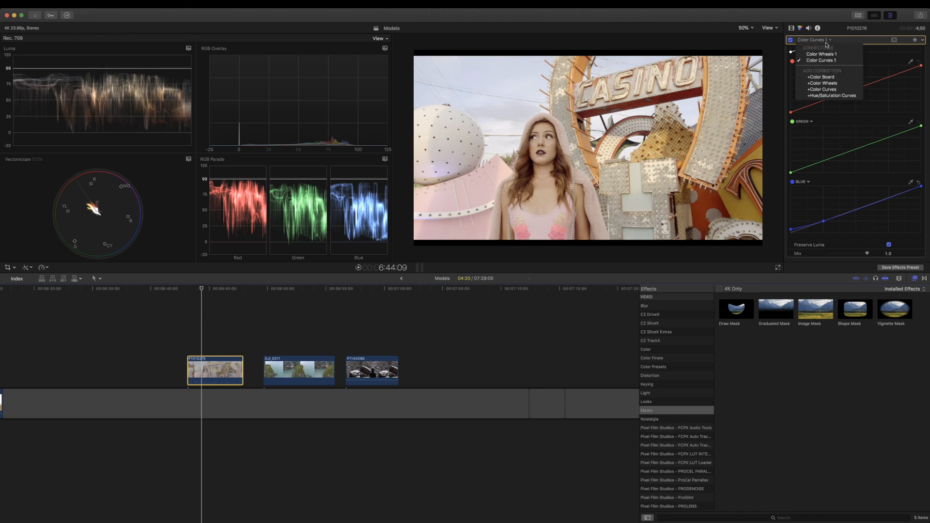
click(834, 96)
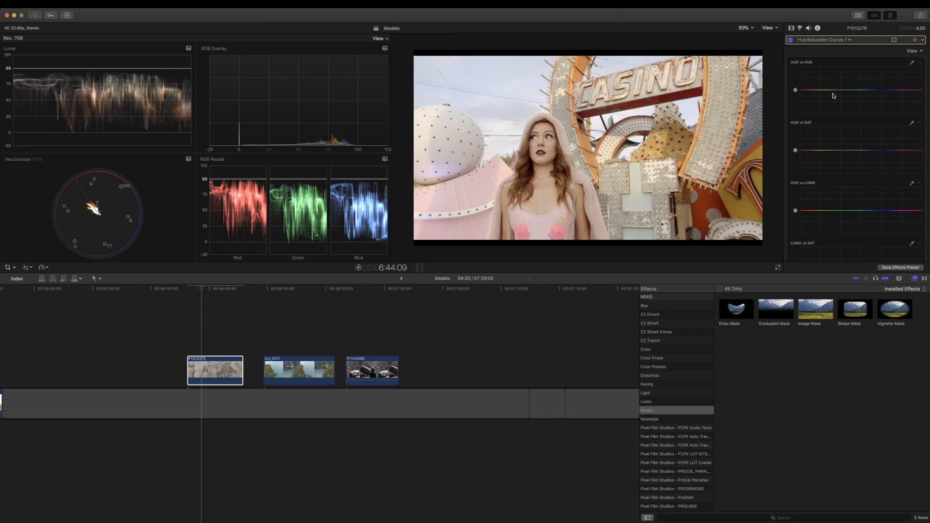
- At 6:45:06, sample the pink ice cream print on the model's outfit for Hue vs Sat and raise that color's saturation
click(206, 290)
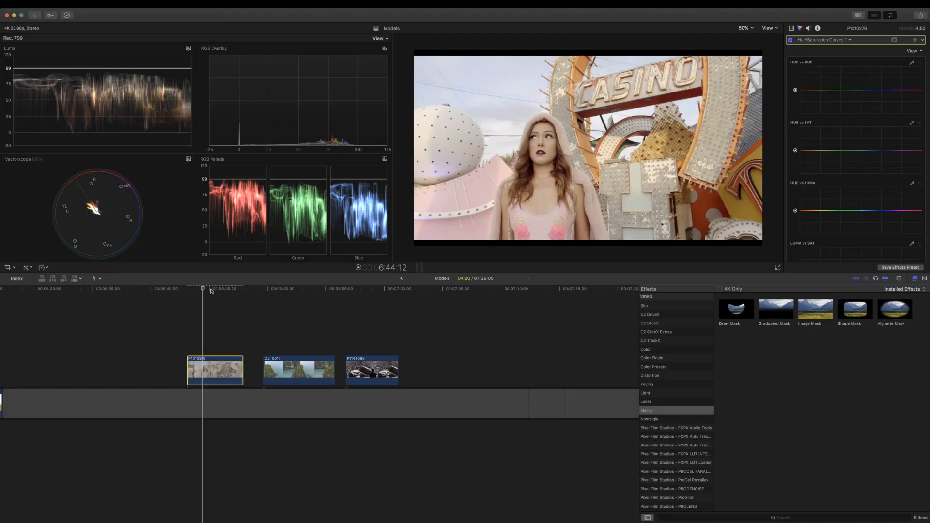
key(space)
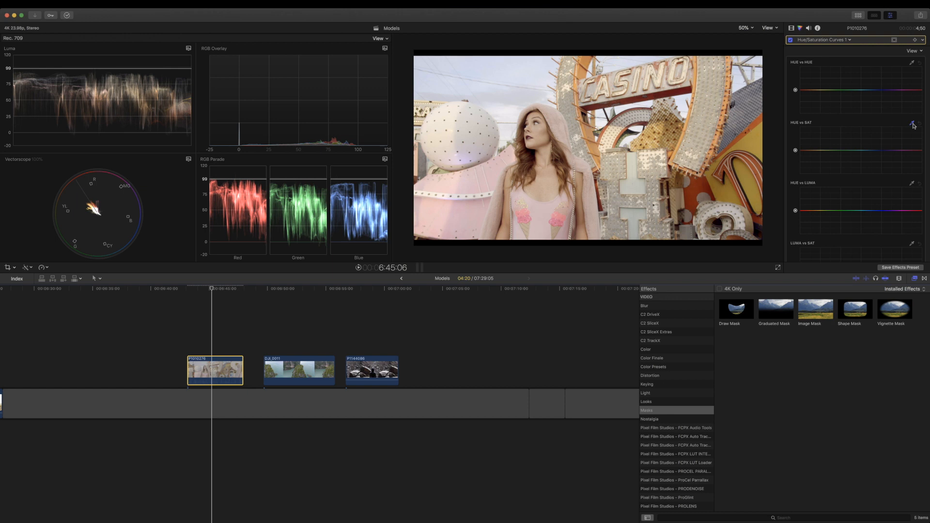
click(529, 215)
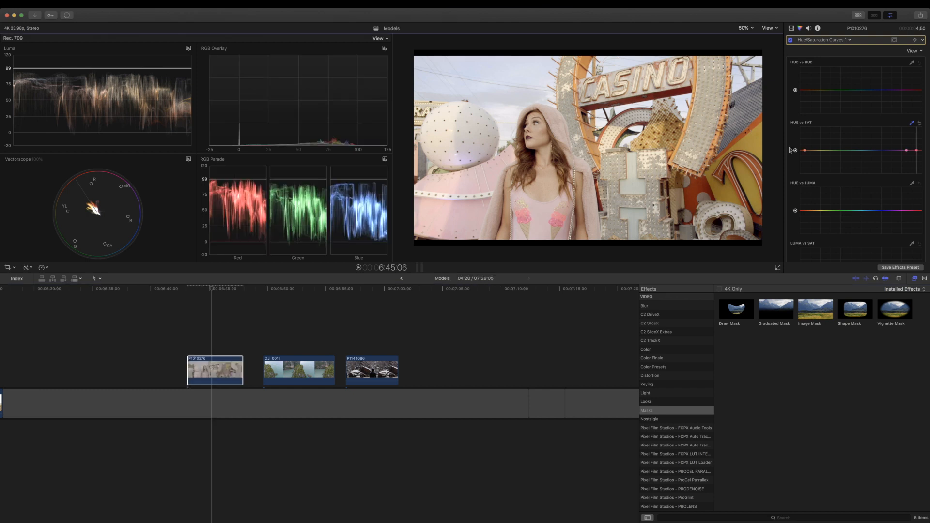
click(916, 151)
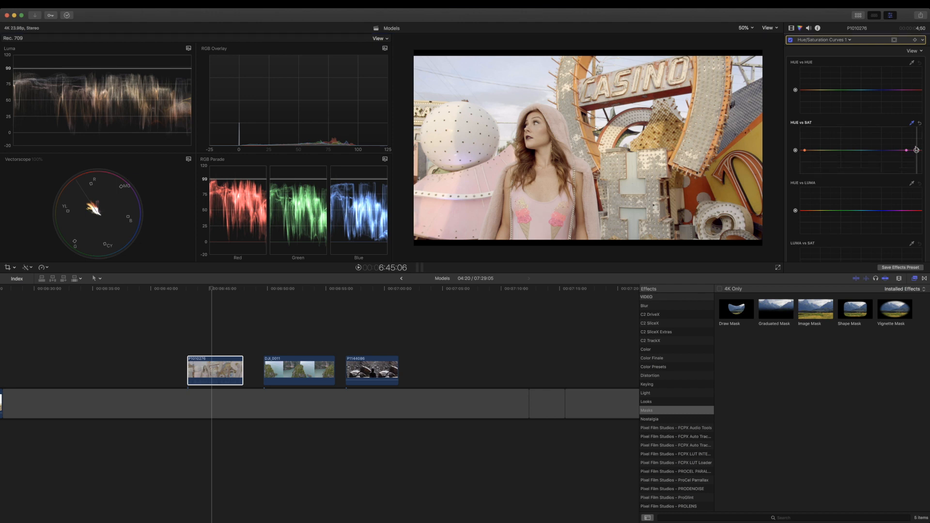
drag(916, 159, 914, 136)
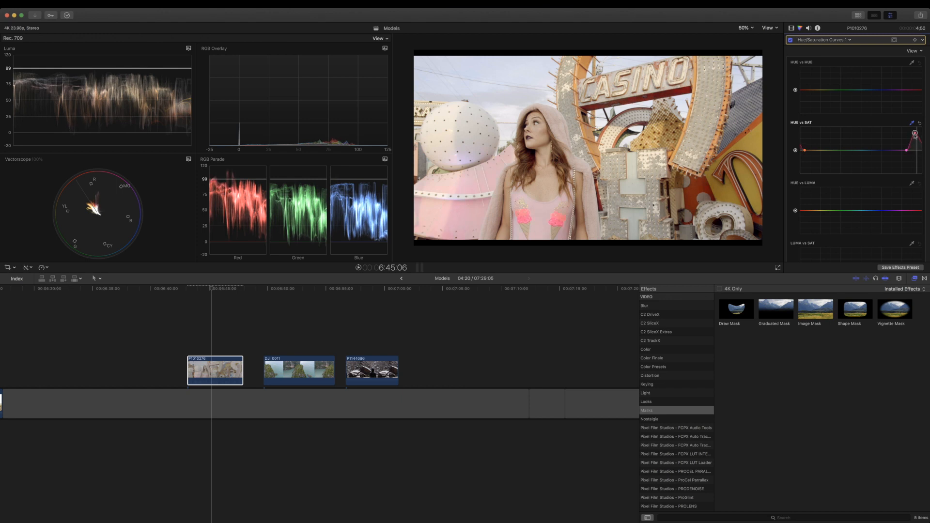
- Reduce the pink print's saturation boost slightly, try shifting its sampled color toward purple on Hue vs Hue, and reset that curve
drag(914, 136, 915, 145)
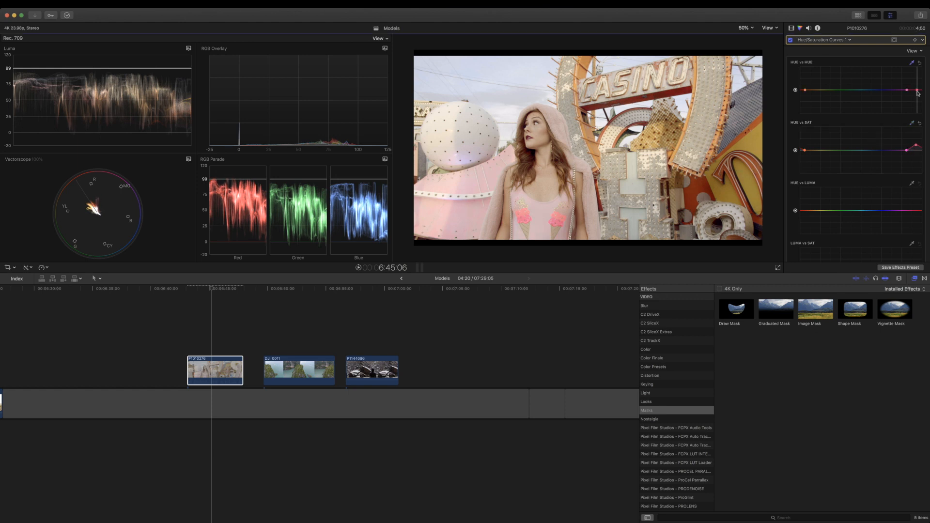
mouse_move(917, 90)
mouse_down()
mouse_move(915, 81)
mouse_move(916, 99)
mouse_move(916, 91)
mouse_up()
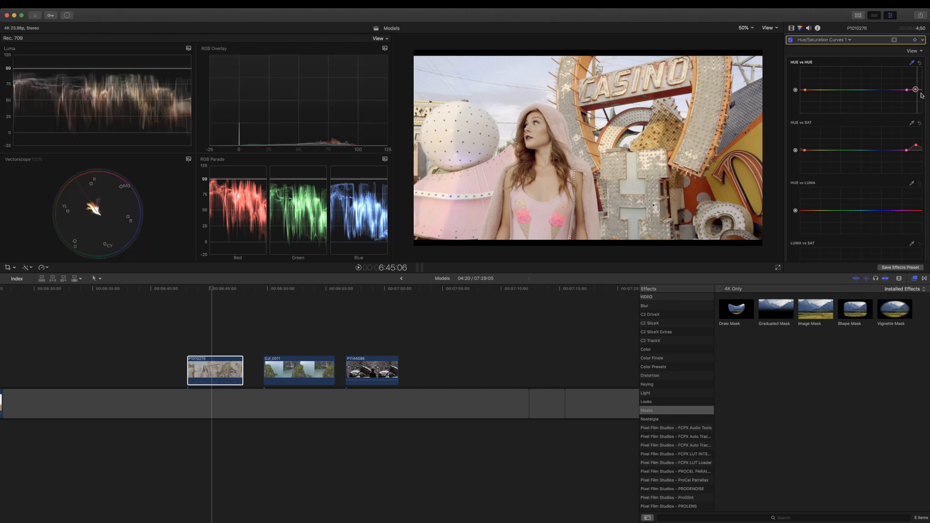
drag(915, 90, 916, 85)
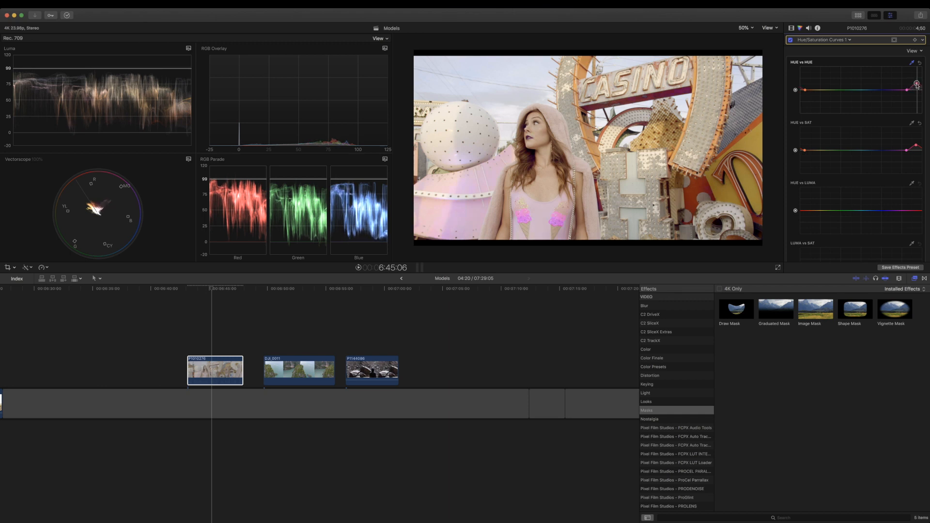
click(919, 64)
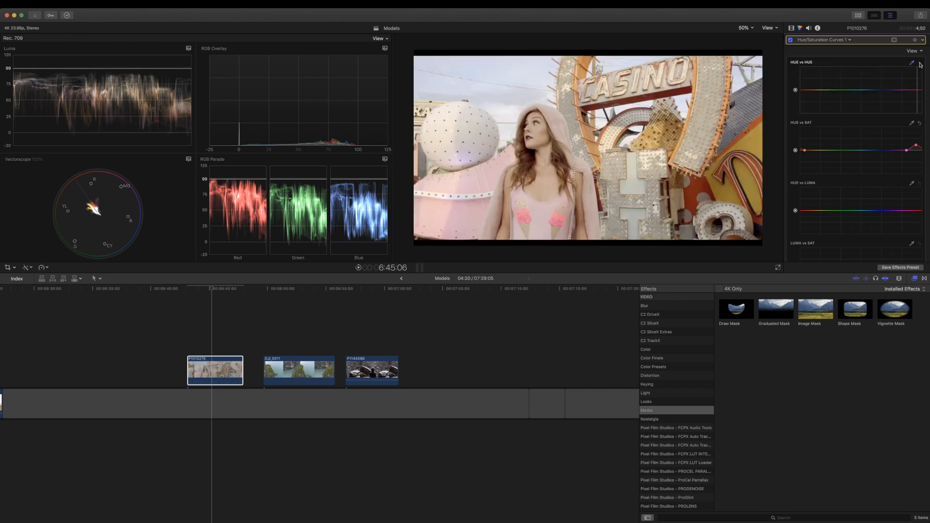
- Reset the Hue vs Sat curve, sample the yellow-orange sign behind the model, and raise that color's saturation
click(918, 124)
scroll(829, 169, down, 2)
scroll(829, 169, down, 3)
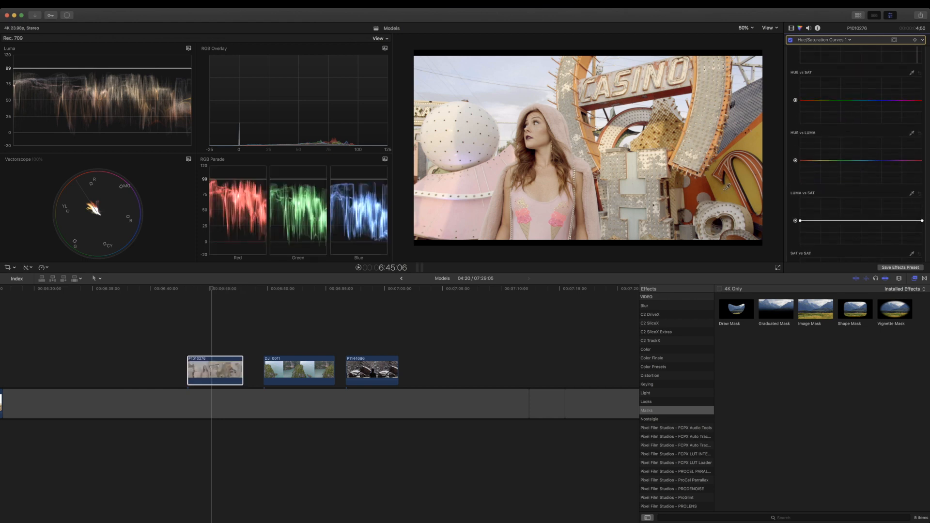
scroll(910, 115, up, 4)
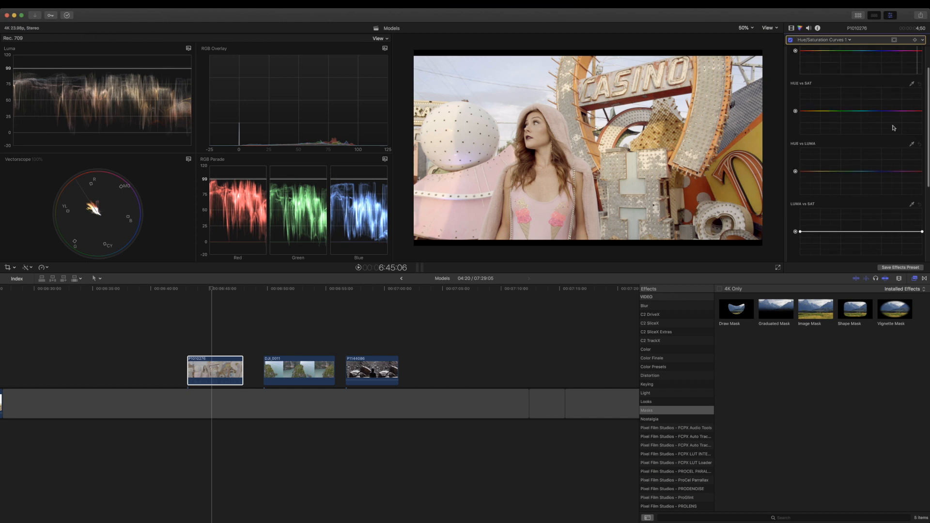
click(749, 172)
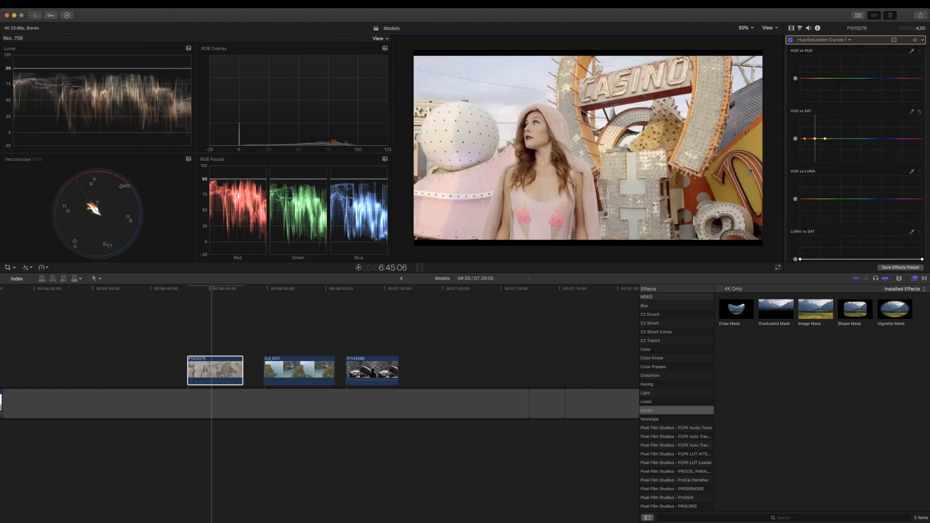
mouse_move(815, 139)
mouse_down()
mouse_move(815, 124)
mouse_move(812, 160)
mouse_move(815, 130)
mouse_up()
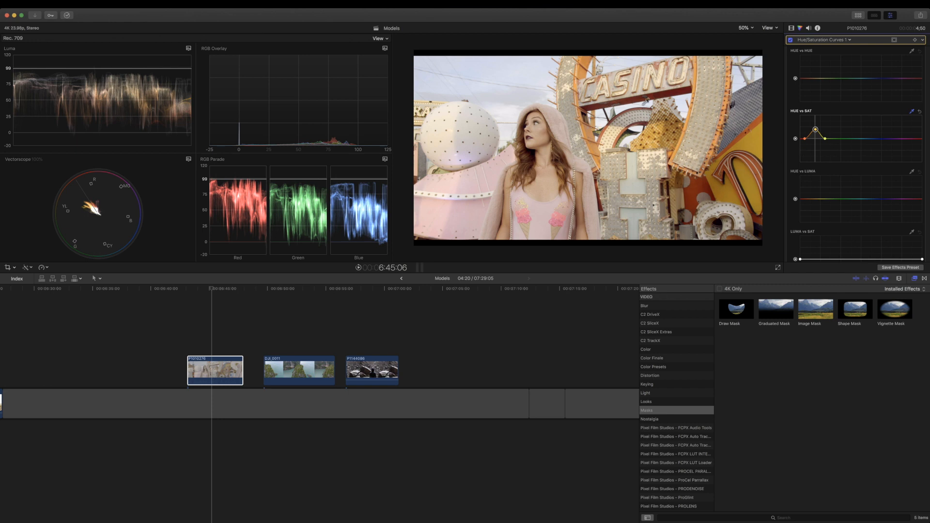
- Sample the pink structure beside the model for Hue vs Sat and raise that color's saturation moderately
click(444, 210)
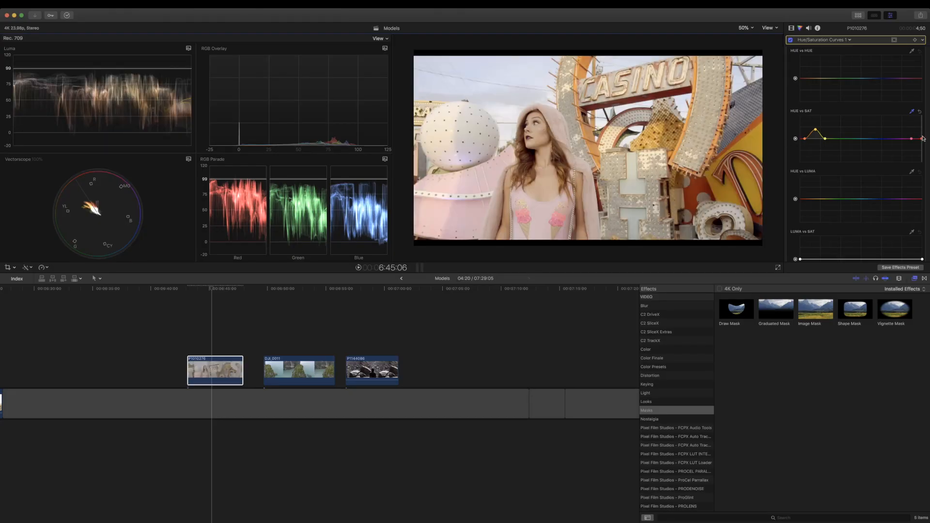
drag(920, 139, 920, 130)
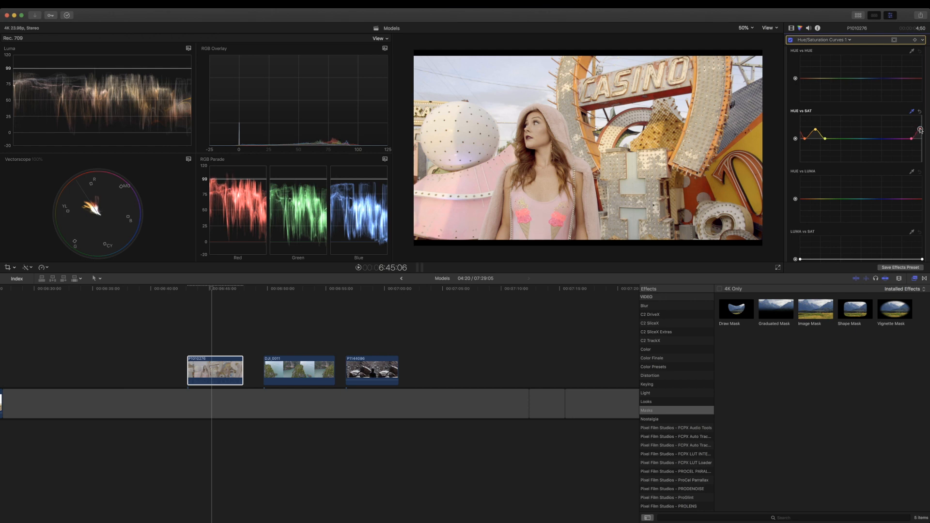
click(226, 369)
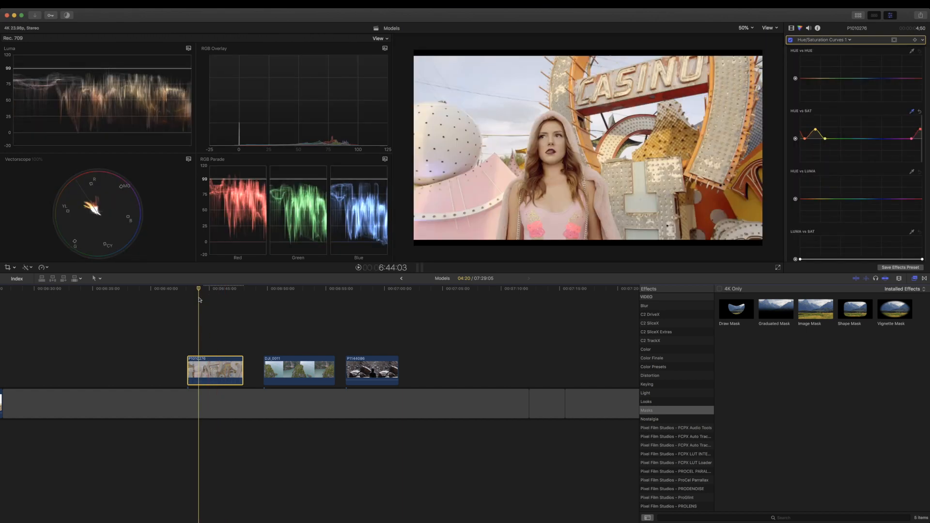
- Add a Color Wheels correction to clip DJI_0011 at 6:53:01 and increase its contrast and master saturation
click(288, 371)
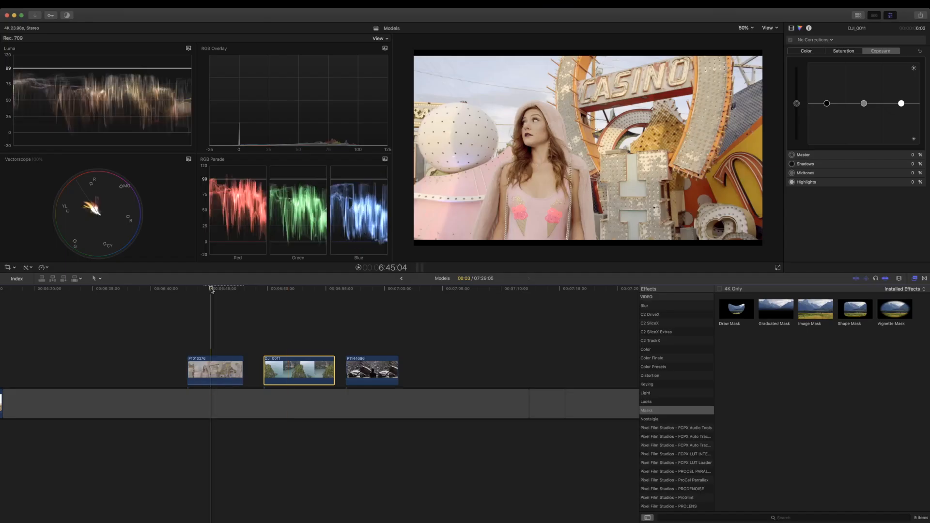
drag(221, 289, 302, 305)
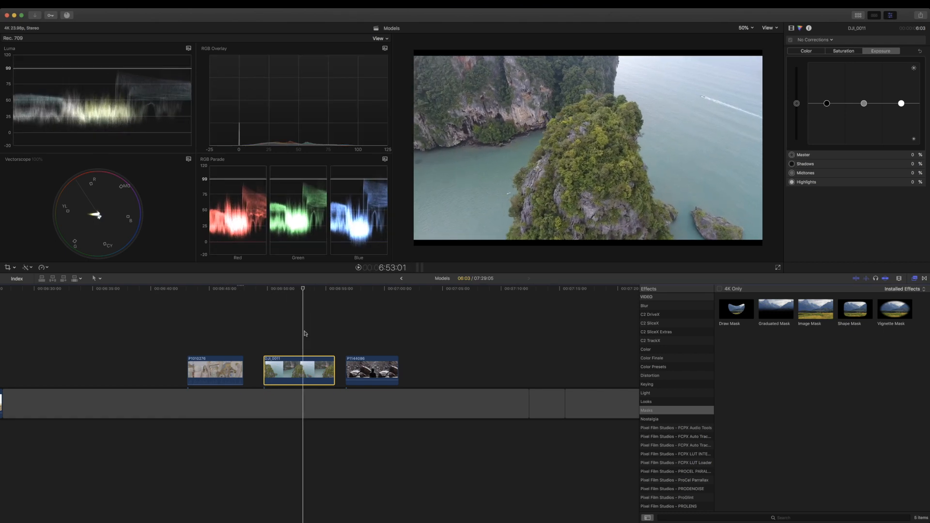
click(816, 40)
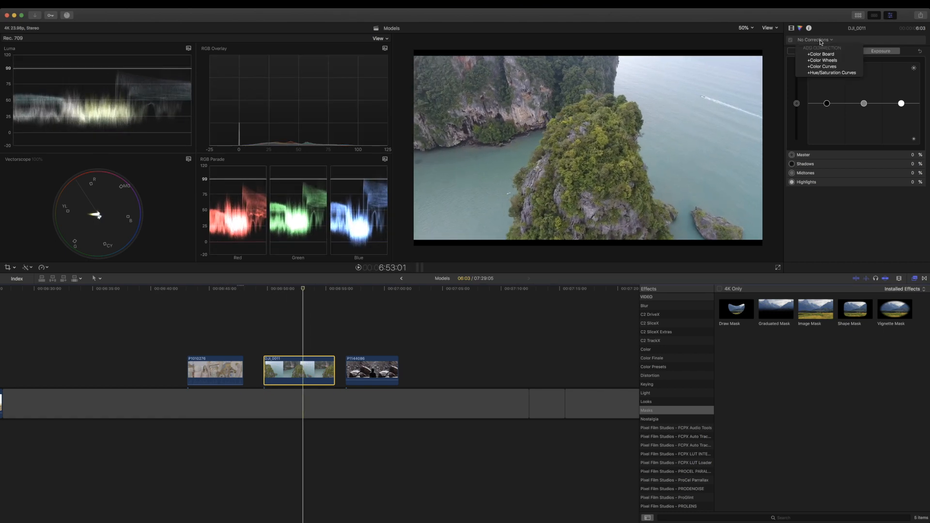
click(828, 60)
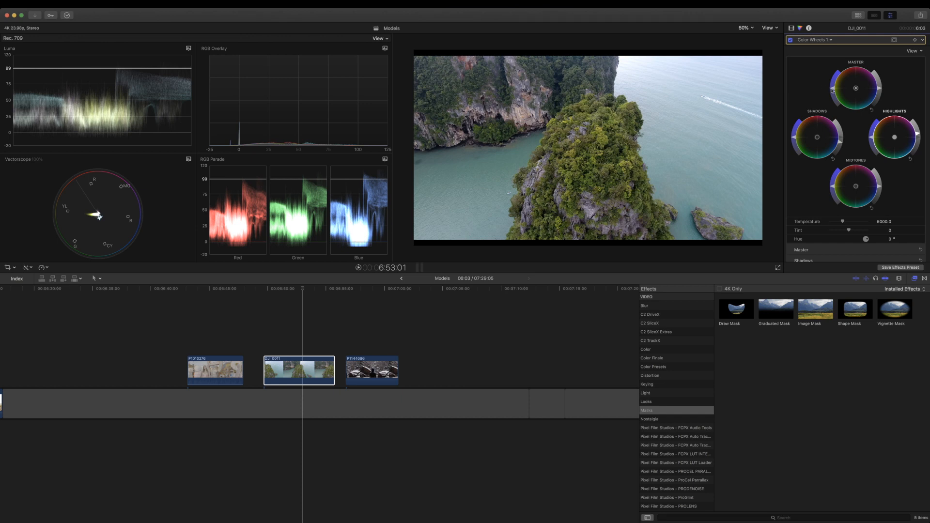
drag(832, 87, 829, 81)
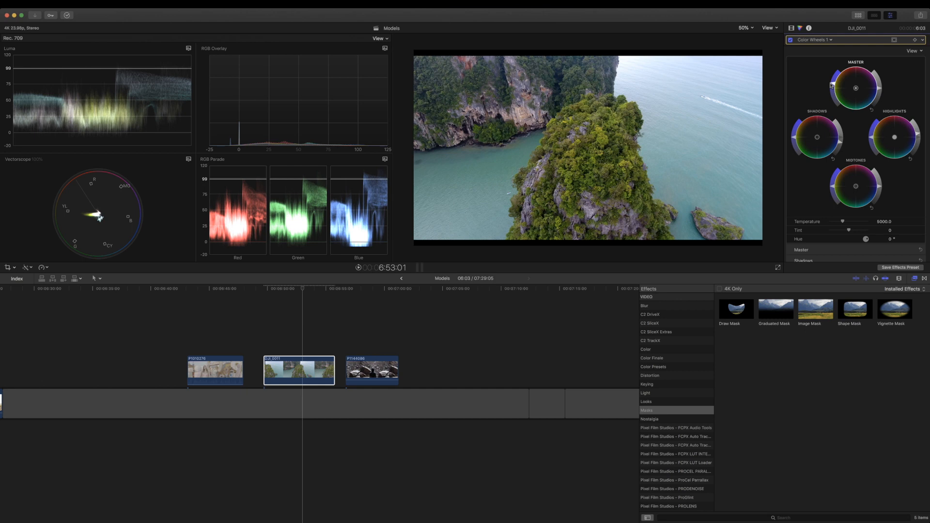
- Add a Color Curves correction to DJI_0011 and anchor its luma curve with midpoint and lower-quarter control points
click(831, 41)
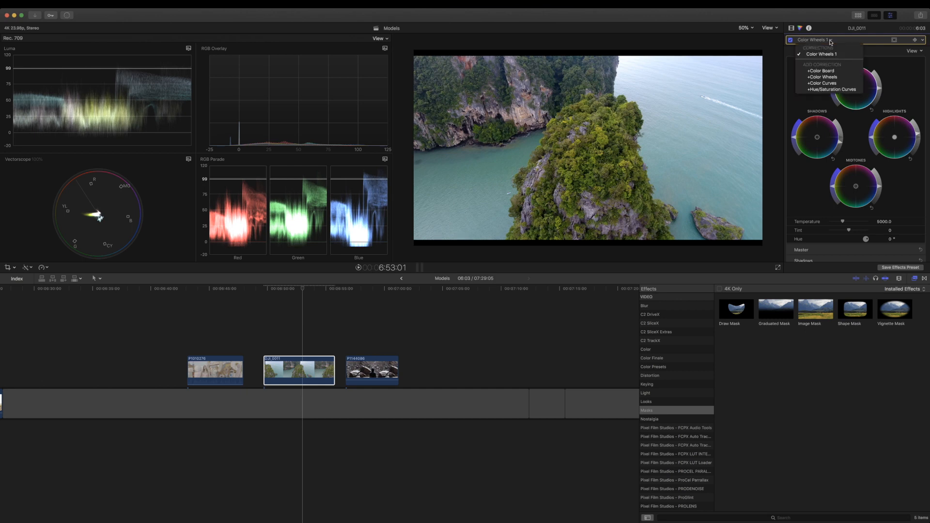
click(824, 84)
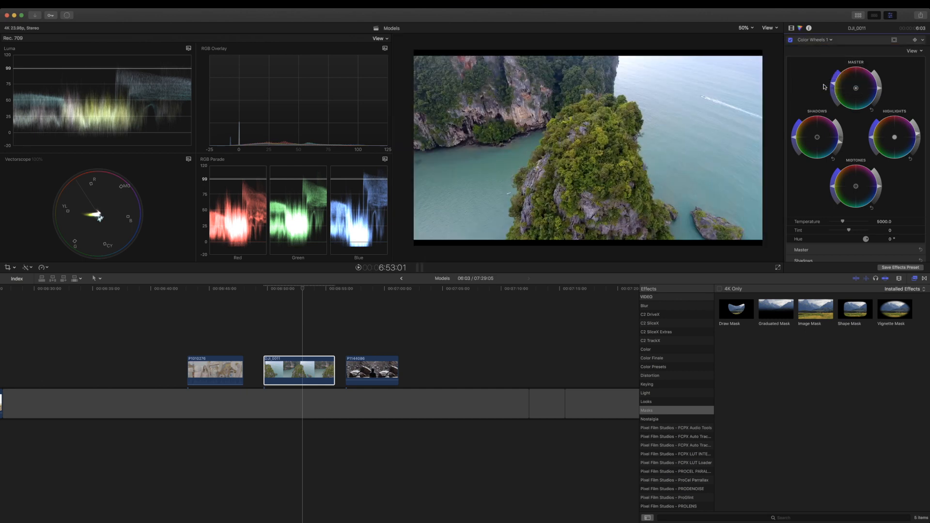
click(822, 103)
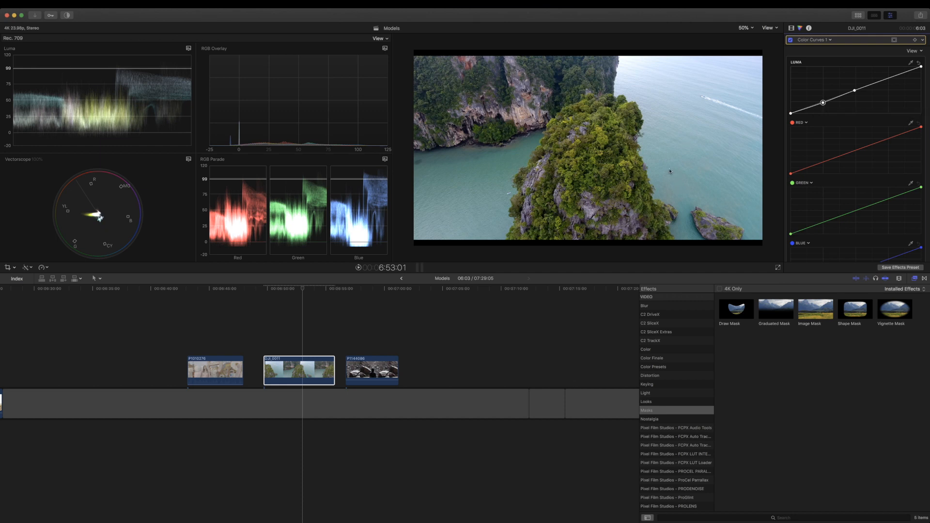
- Add a Hue/Saturation Curves correction, strongly raise the sampled water color on Hue vs Sat, and compare with the correction off and on
click(825, 42)
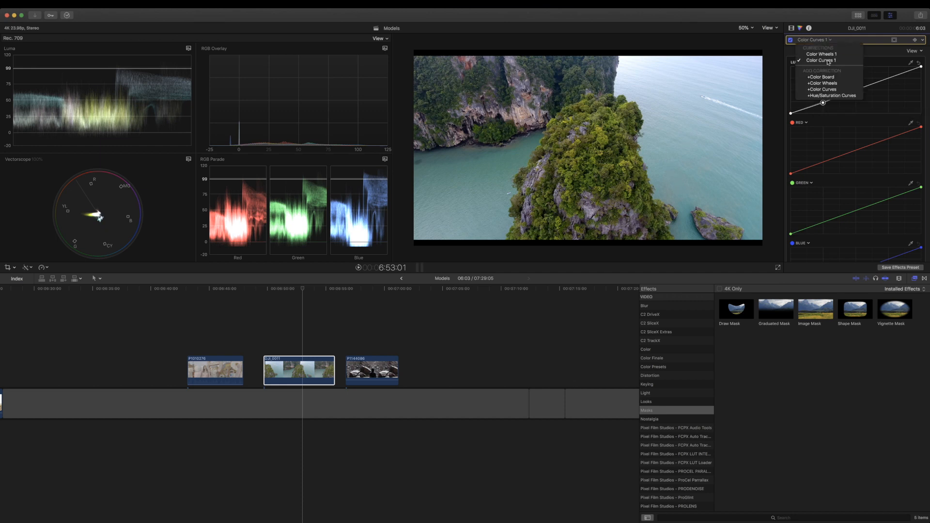
click(828, 96)
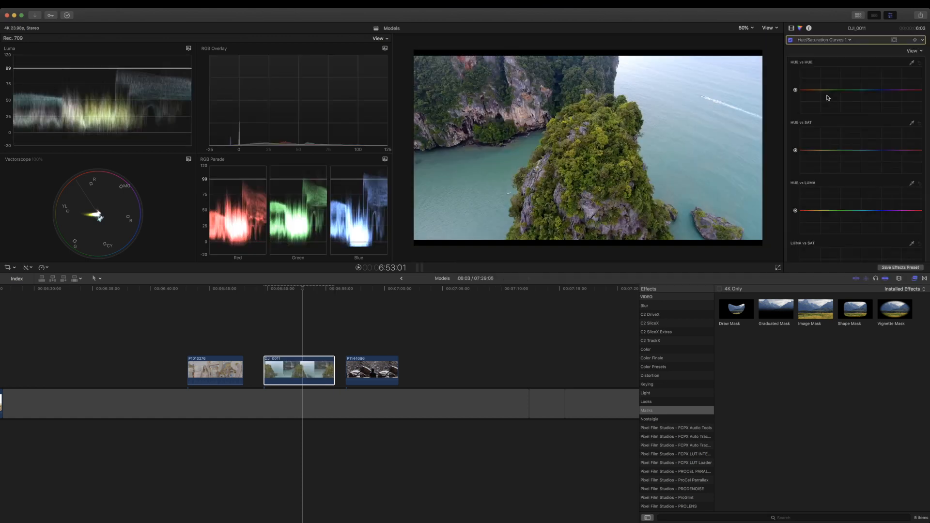
click(911, 123)
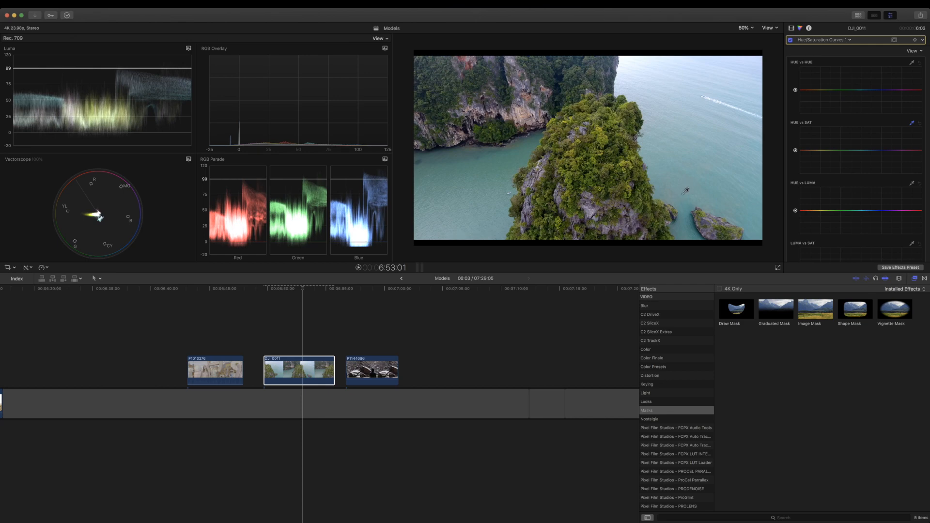
click(684, 193)
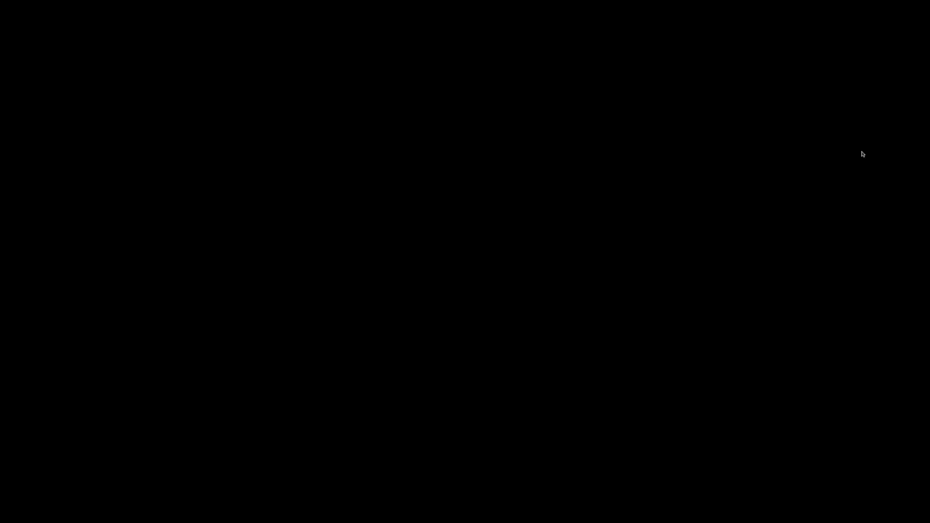
drag(862, 154, 862, 131)
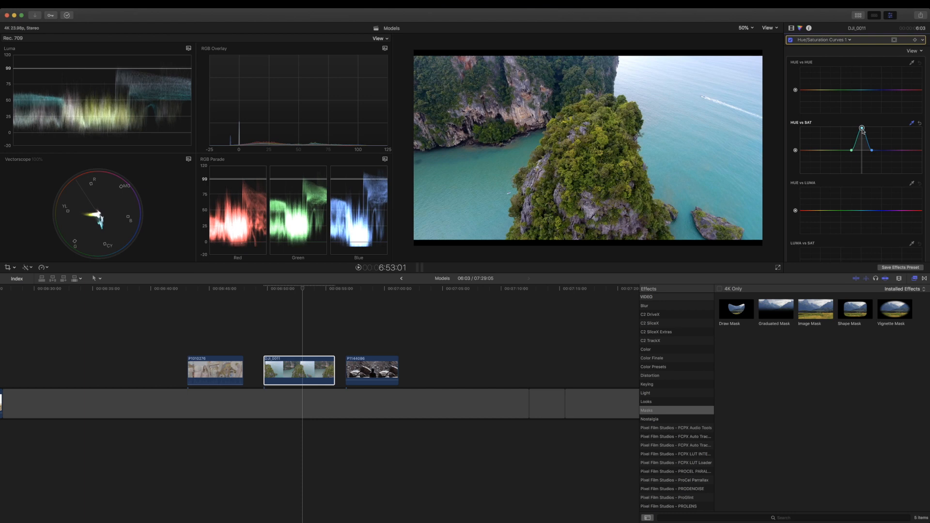
click(791, 42)
click(790, 41)
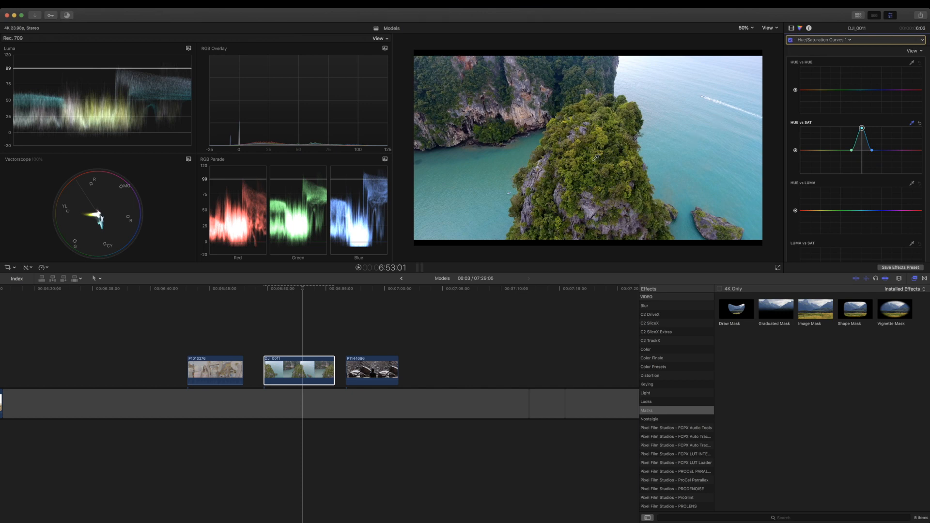
- Sample the island's green foliage for Hue vs Sat, raise its saturation slightly, and review the clip up to 6:52:07
click(595, 157)
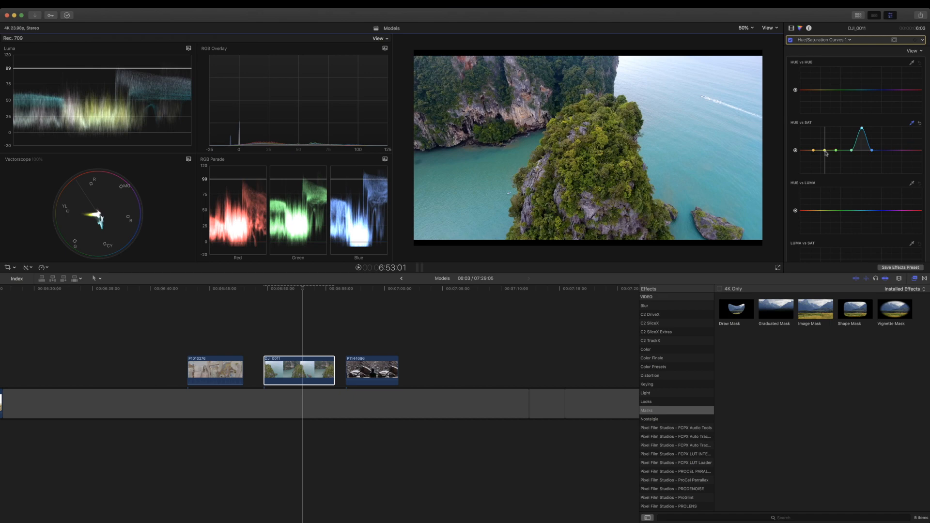
drag(824, 151, 824, 146)
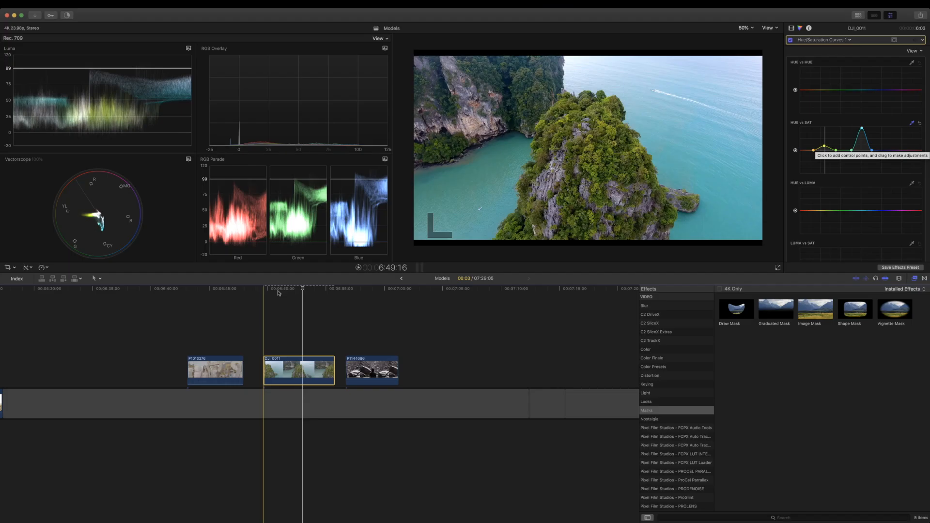
click(280, 289)
click(294, 289)
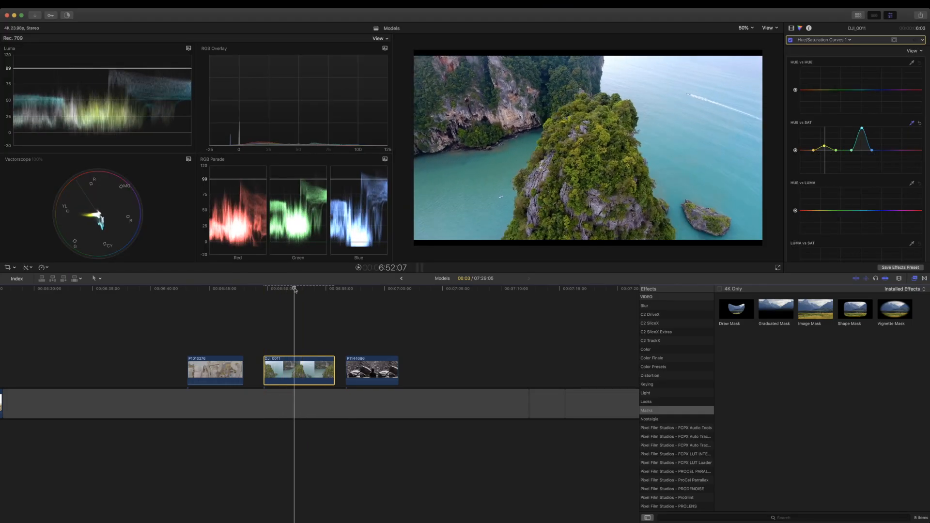
- Add a second Color Curves correction, anchor the blue curve's upper quarter and lower its white point slightly, and review the clip at 6:52:10
click(826, 40)
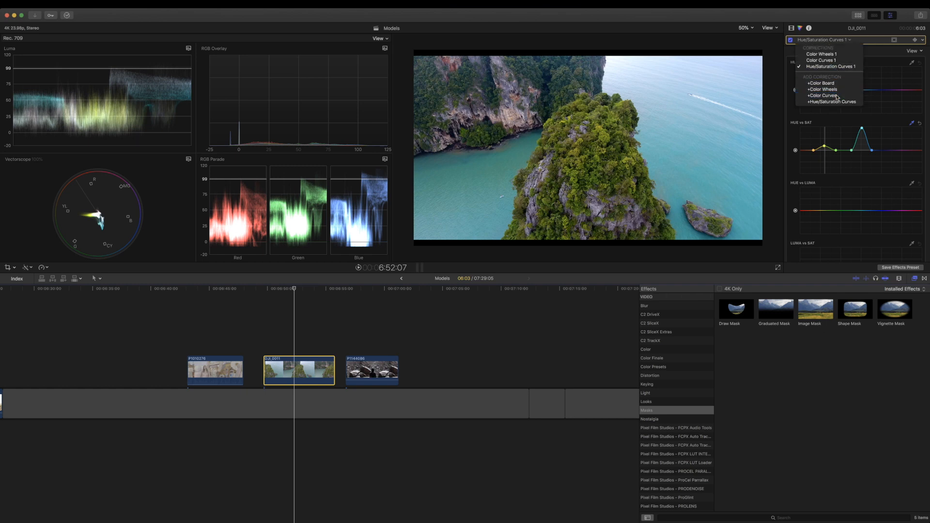
click(823, 96)
scroll(900, 194, down, 2)
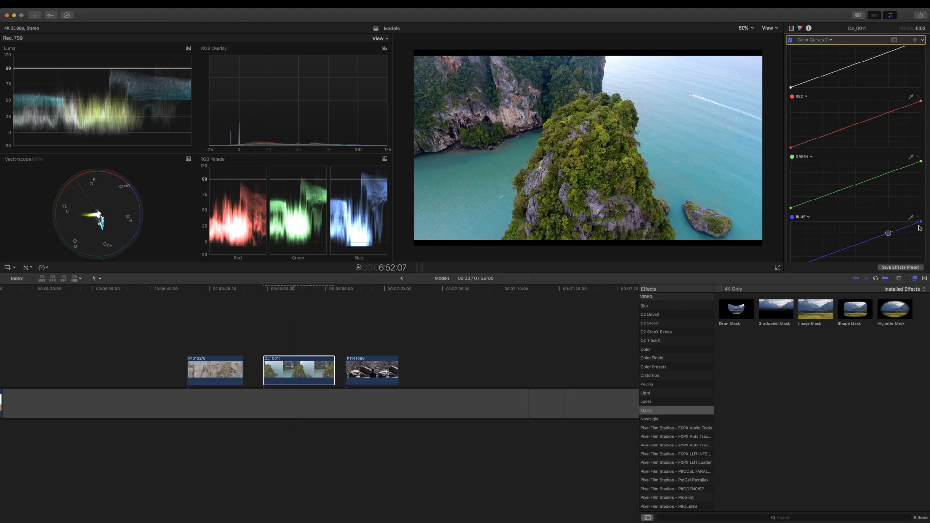
drag(921, 222, 922, 226)
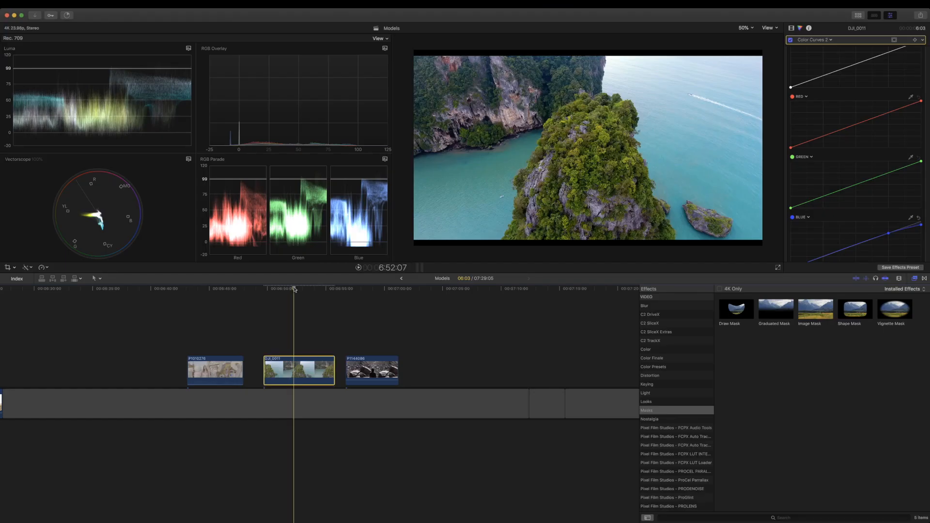
click(212, 305)
drag(211, 305, 297, 301)
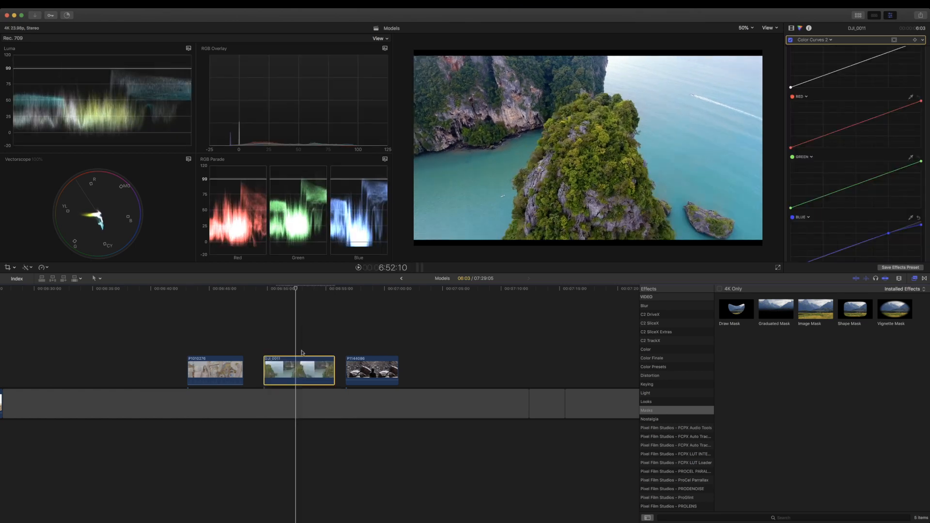
- Show the Color Wheels 1 correction of DJI_0011 and move the playhead to 6:59:01 in the third clip with the snowy rocks
click(823, 44)
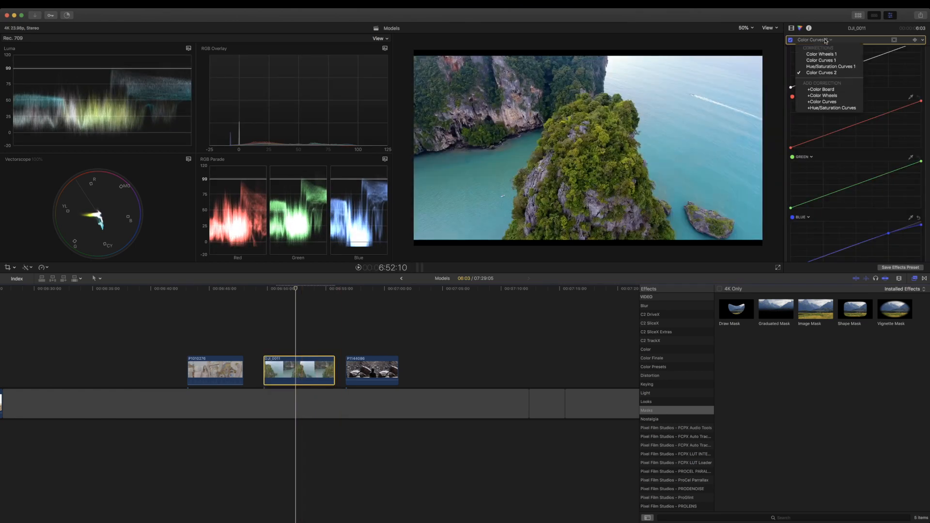
click(826, 58)
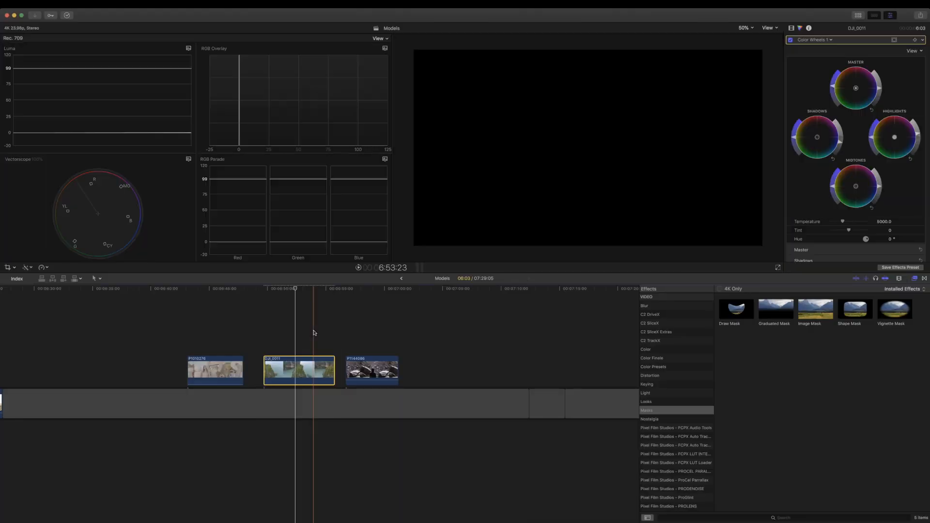
drag(294, 293, 362, 296)
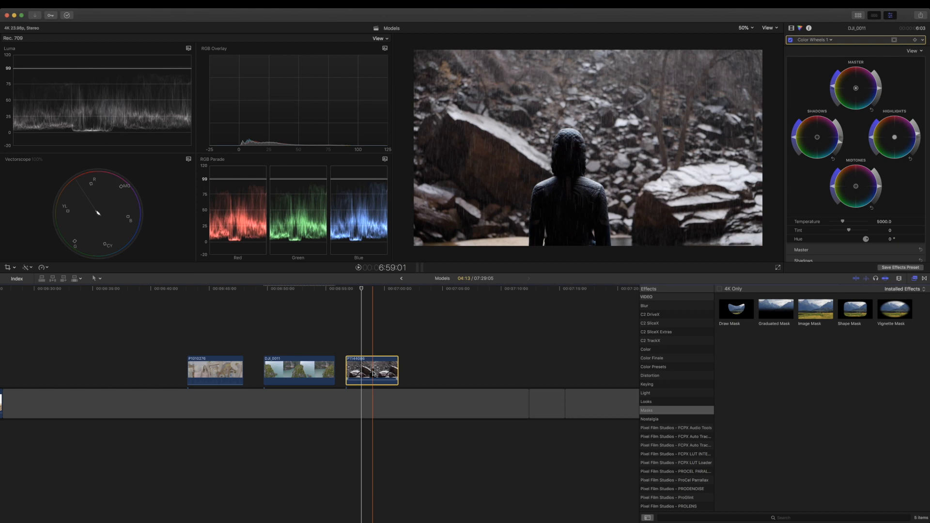
- Select the third clip P1144086, play part of it, and place the playhead at 6:57:23
click(373, 373)
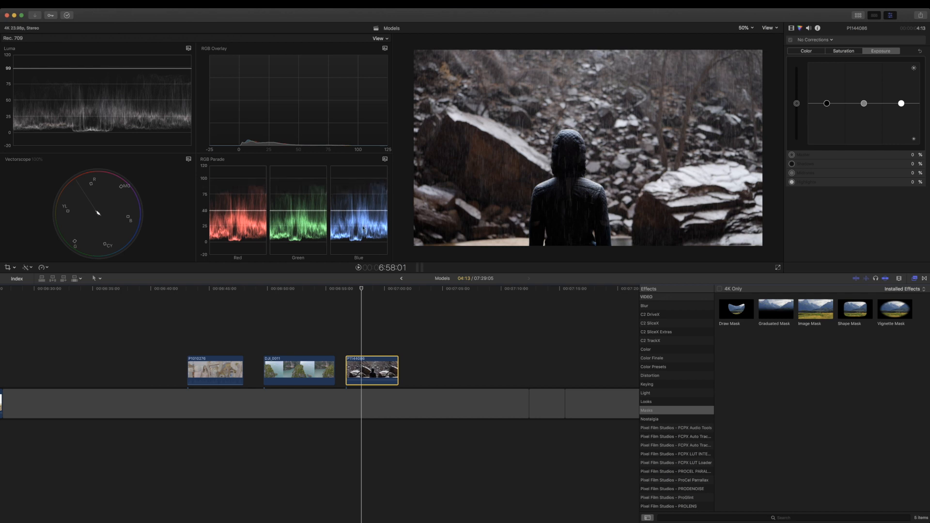
click(357, 289)
key(space)
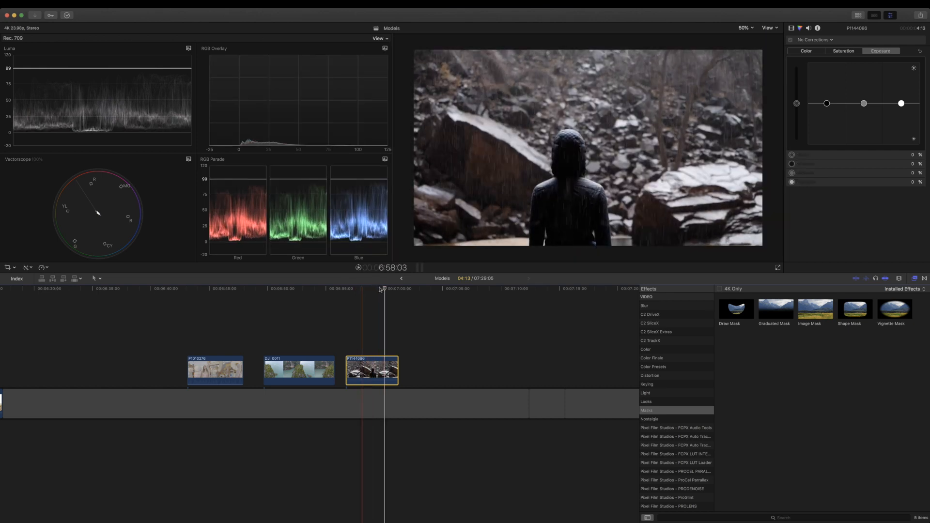
click(360, 289)
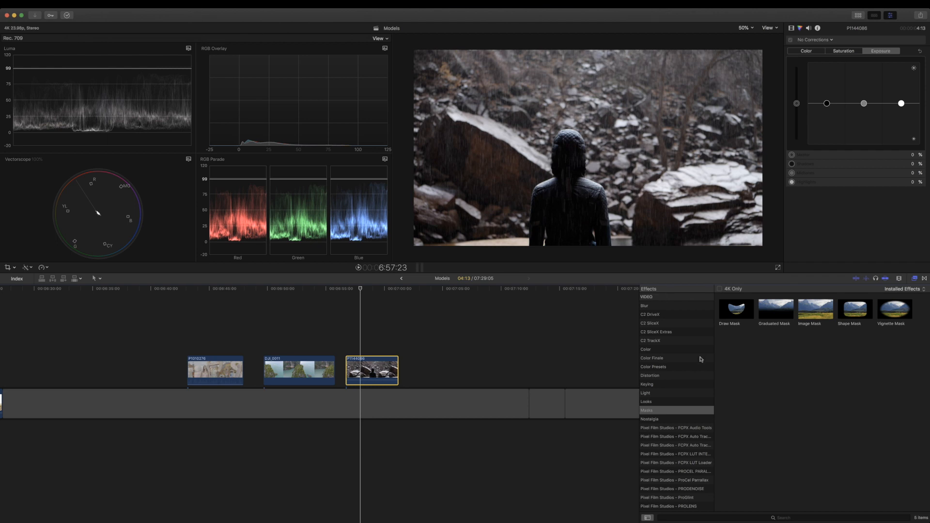
- Apply the Pixel Film Studios FCPX LUT Intense effect to P1144086 and load the Rec709 PFS Intense Cinema LUT
scroll(700, 358, down, 2)
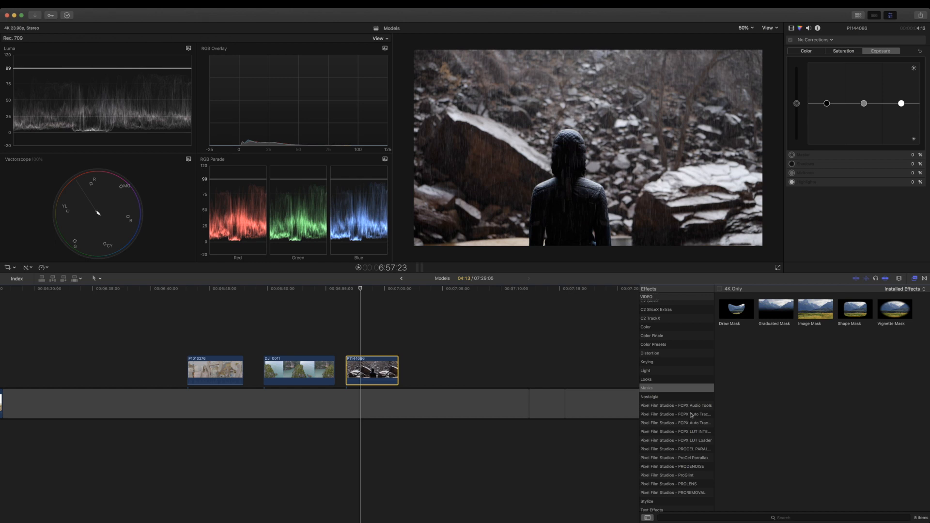
click(682, 439)
click(684, 432)
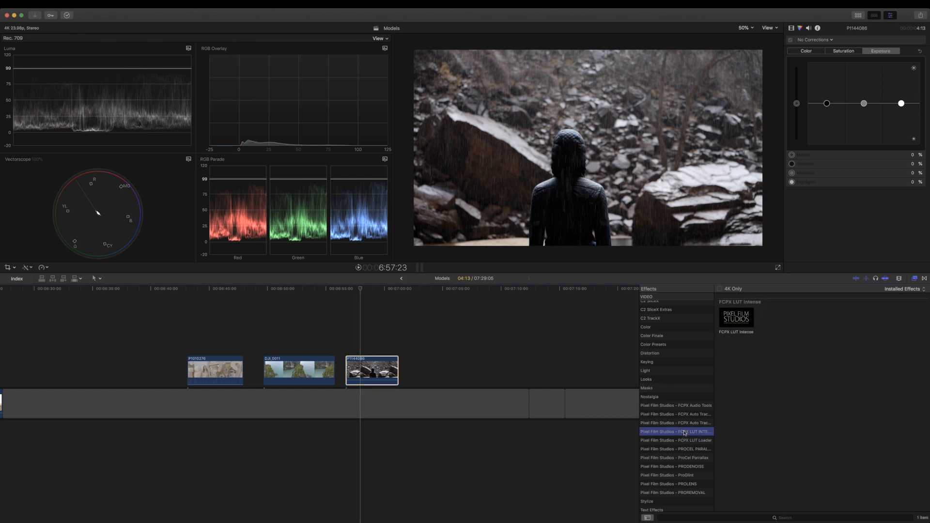
click(376, 376)
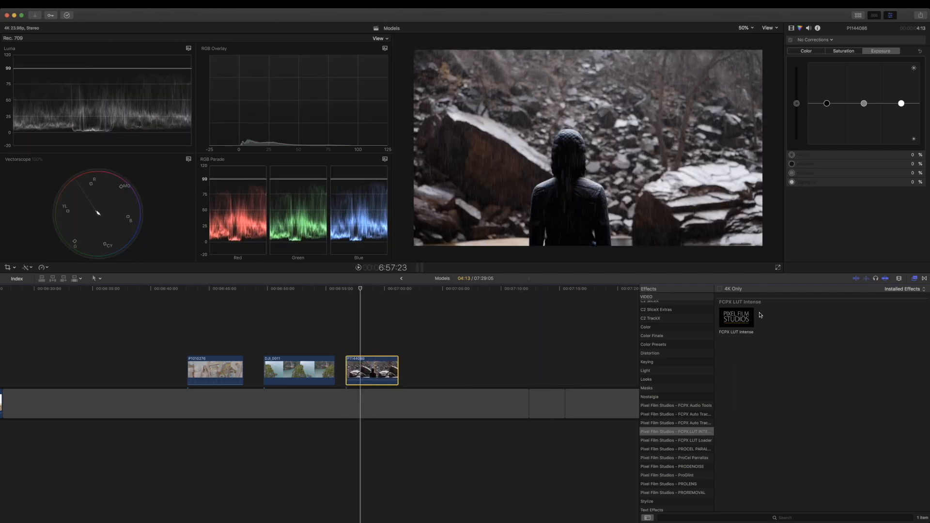
click(737, 320)
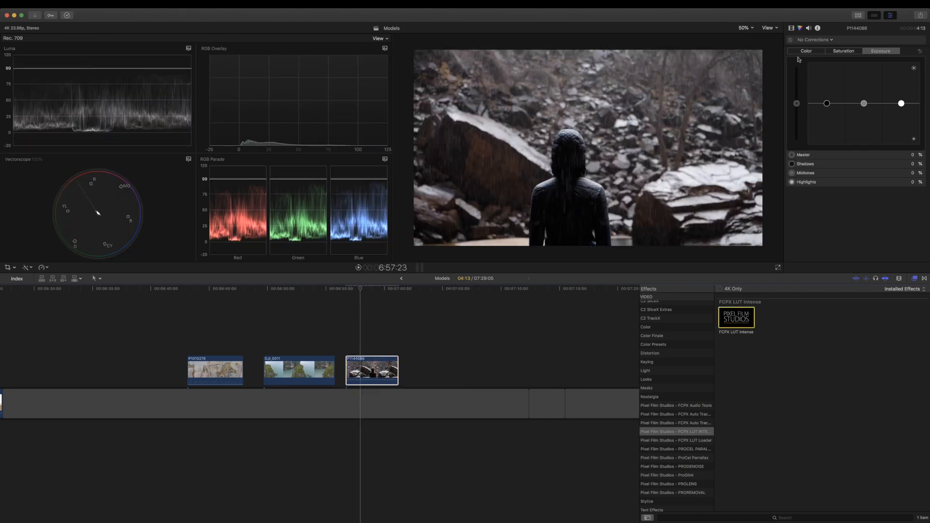
click(792, 28)
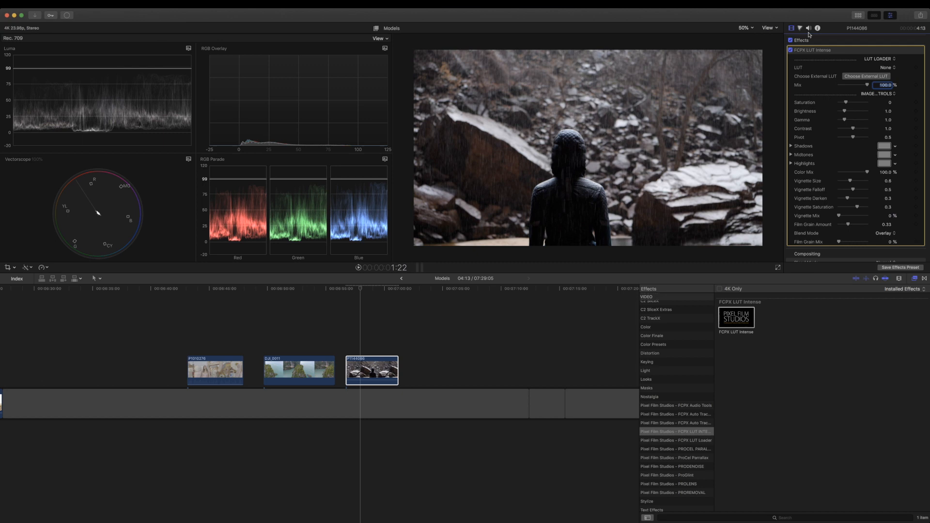
click(893, 68)
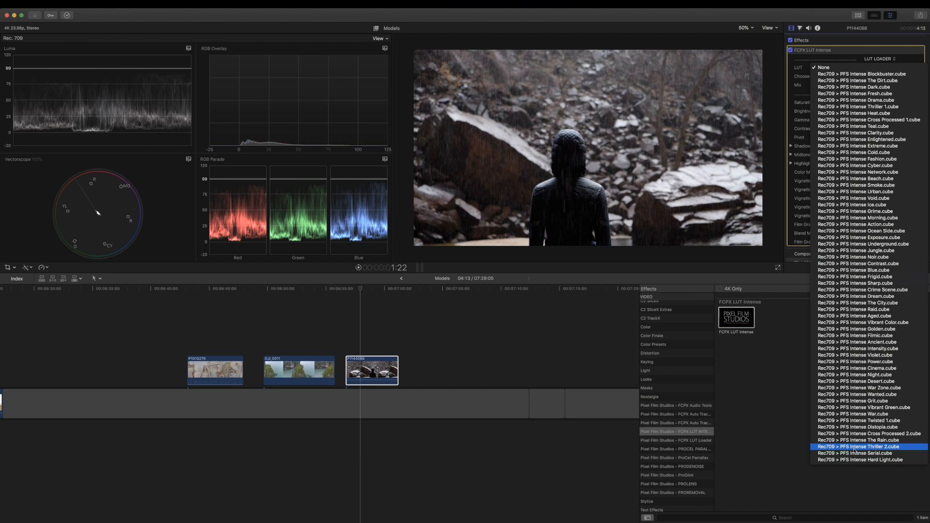
click(882, 369)
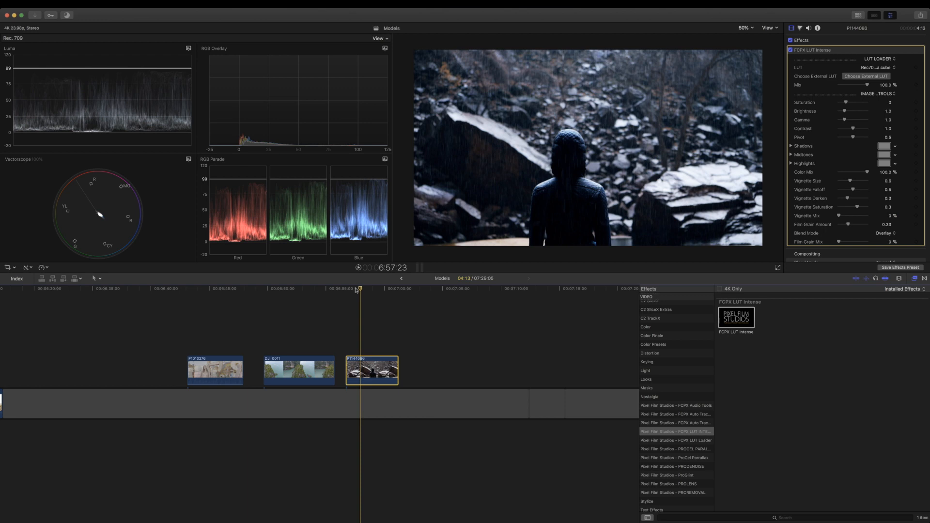
- Play back P1144086 to review the Cinema LUT and place the playhead at 6:58:22
click(352, 289)
key(space)
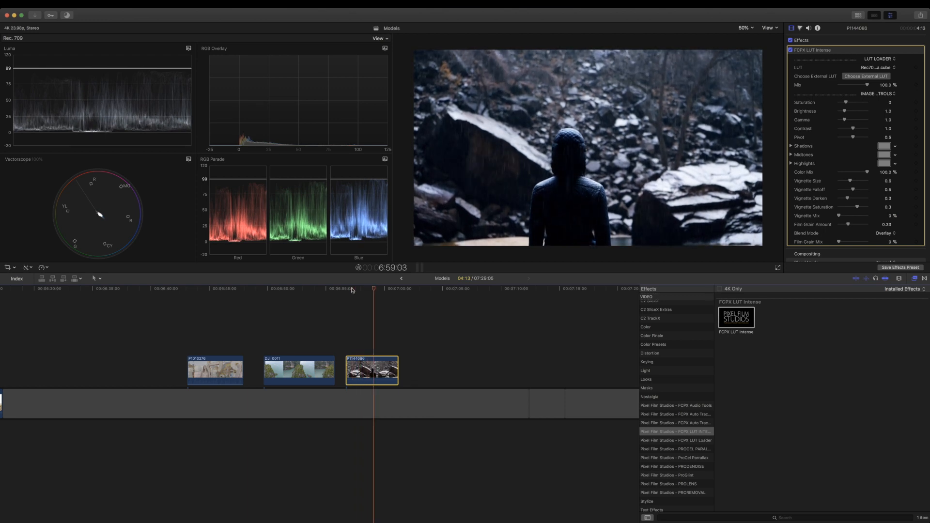
key(space)
click(357, 291)
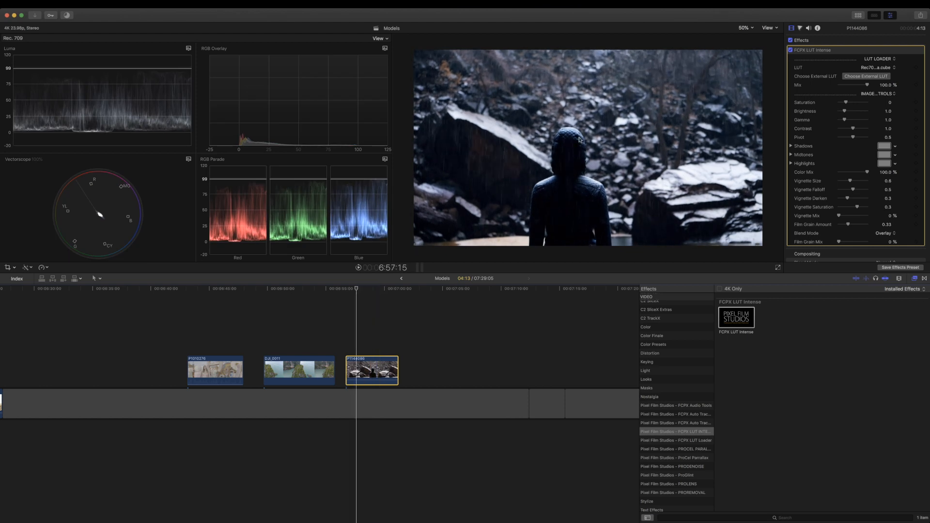
key(space)
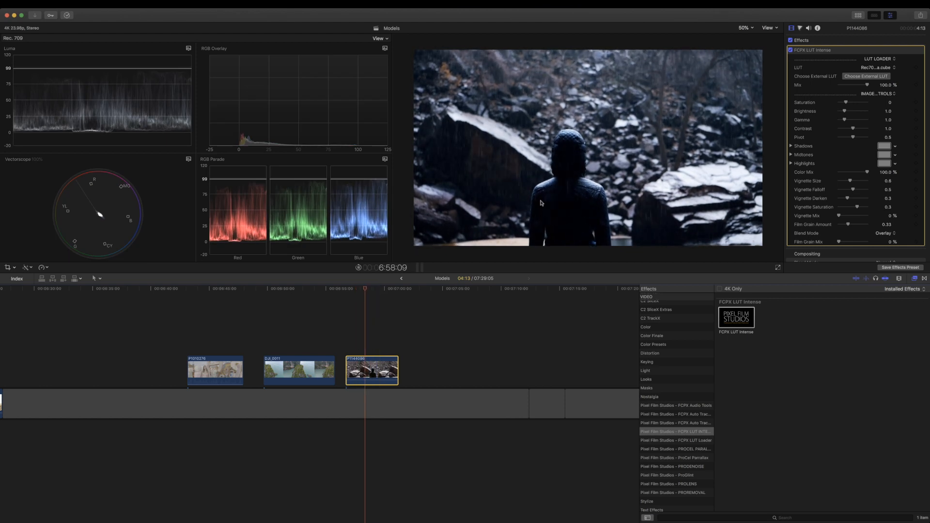
key(space)
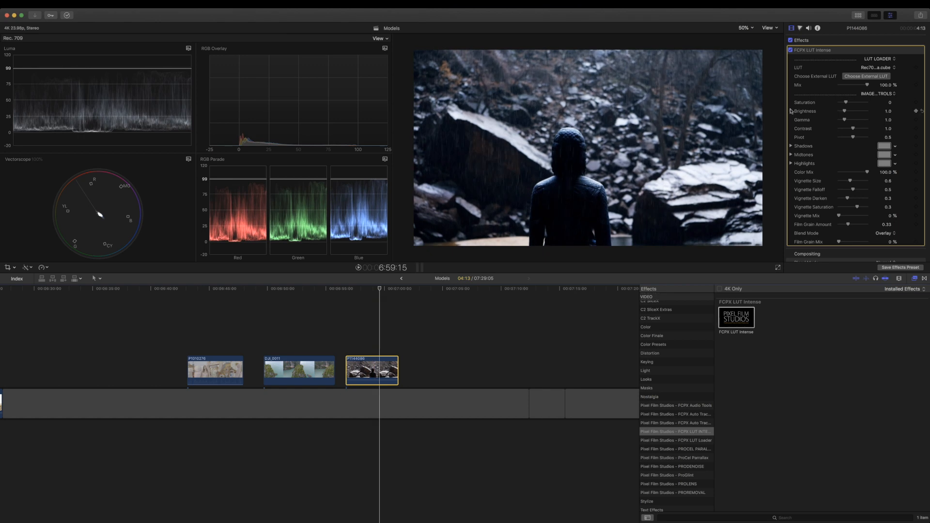
click(371, 289)
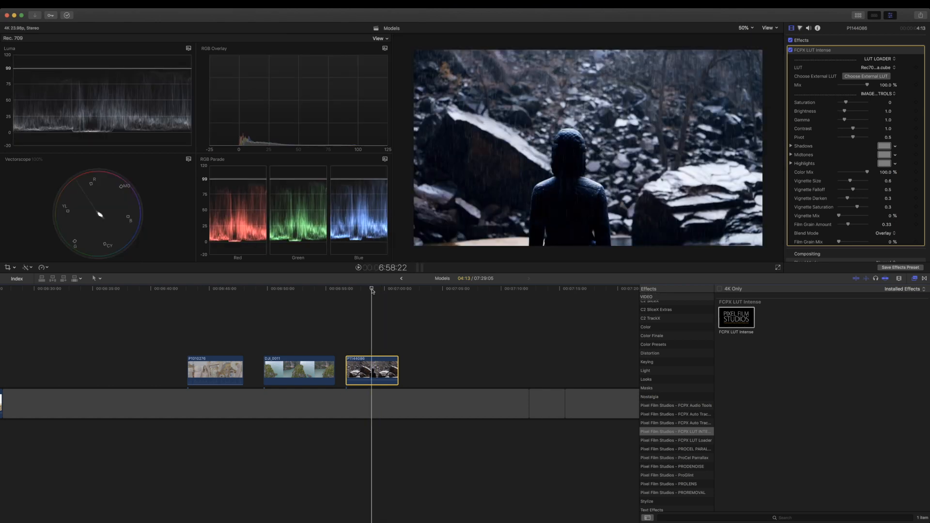
- Turn off the FCPX LUT Intense effect and add a Custom LUT color effect to P1144086
mouse_move(867, 86)
mouse_down()
mouse_move(838, 88)
mouse_move(880, 88)
mouse_up()
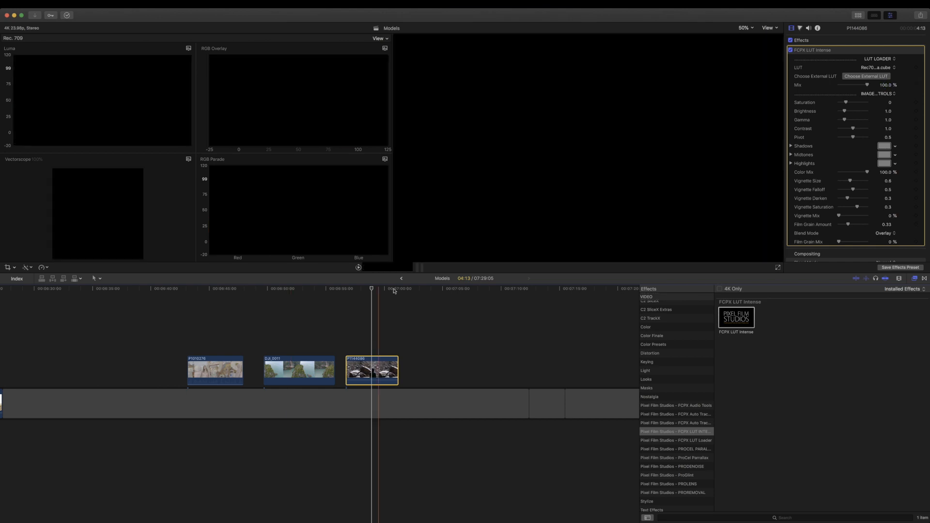
click(789, 50)
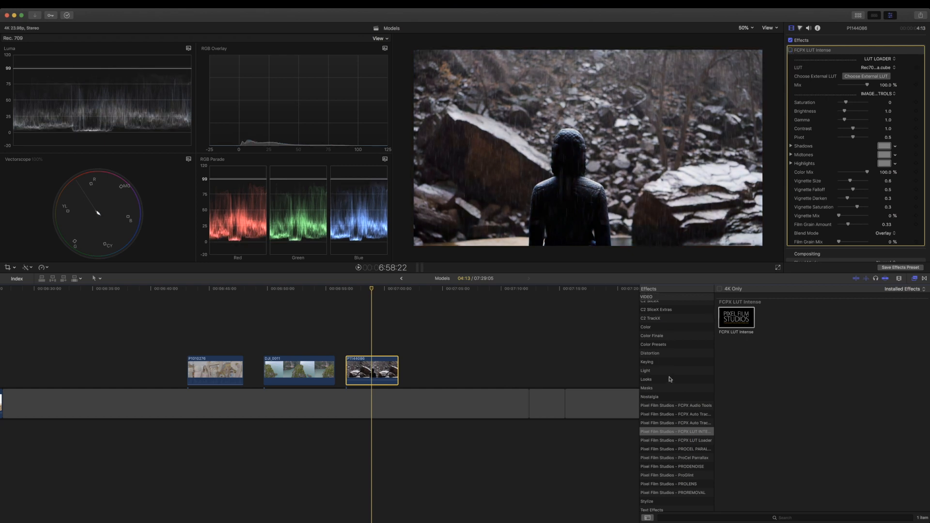
click(666, 328)
double_click(773, 344)
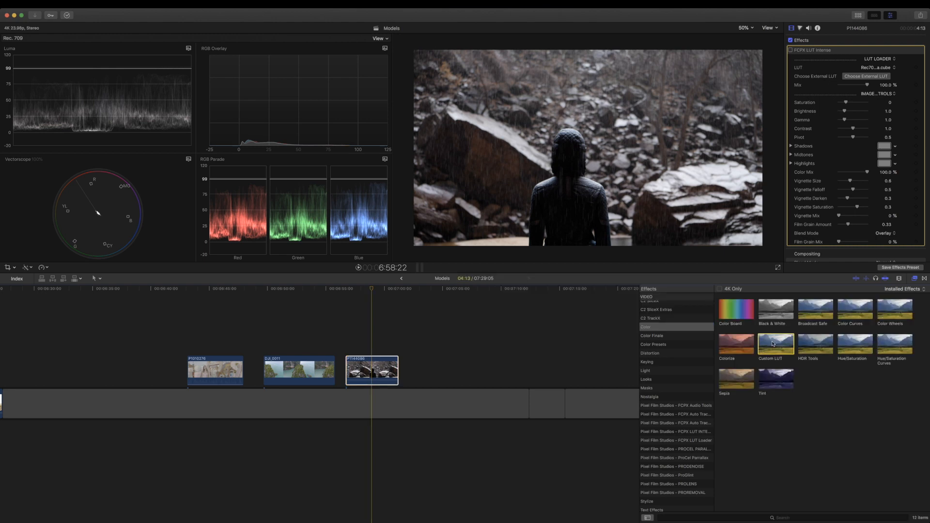
- Load Teal and Orange 1 from the Explorer LUT Pack into the Custom LUT effect and set its mix to 0.5
scroll(845, 155, down, 4)
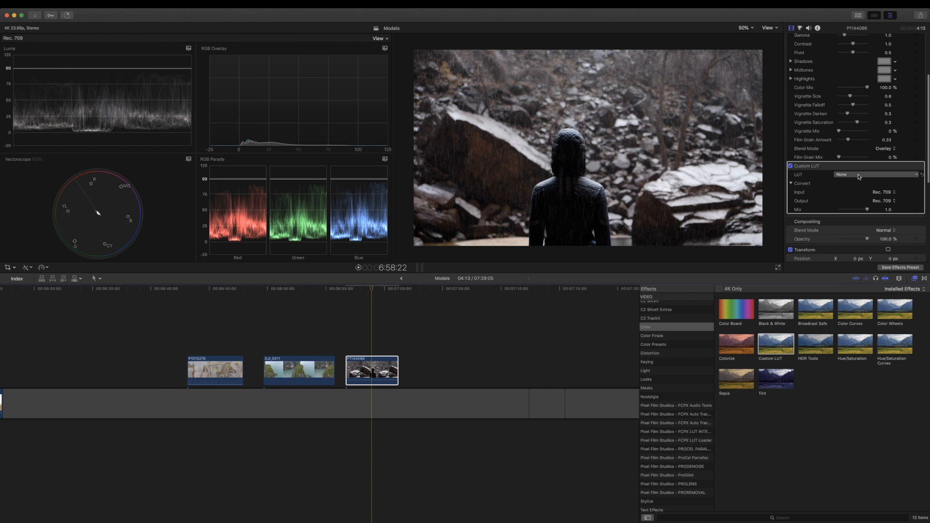
click(860, 174)
mouse_move(864, 194)
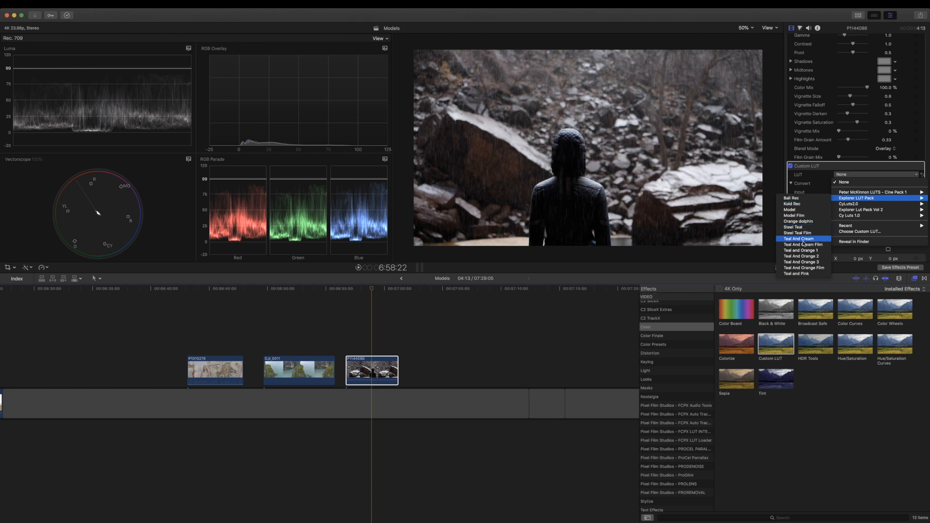
click(805, 252)
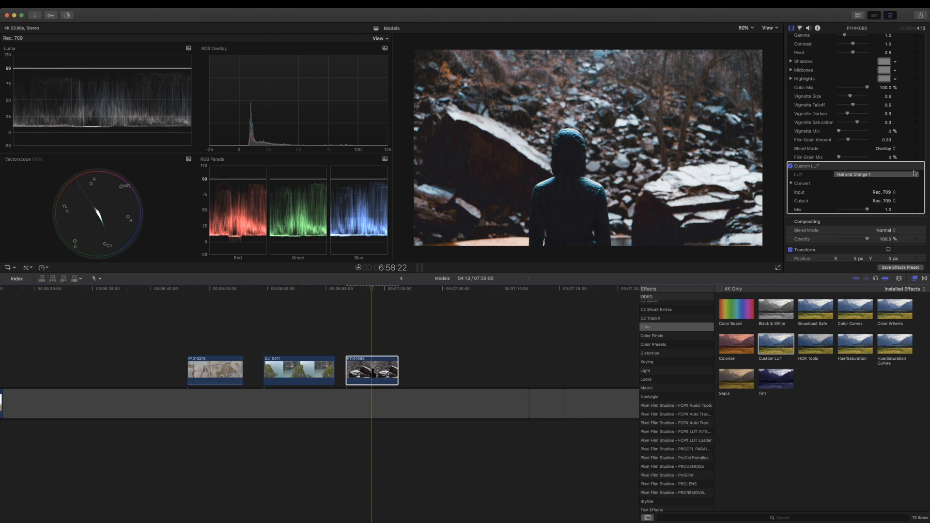
drag(867, 210, 852, 210)
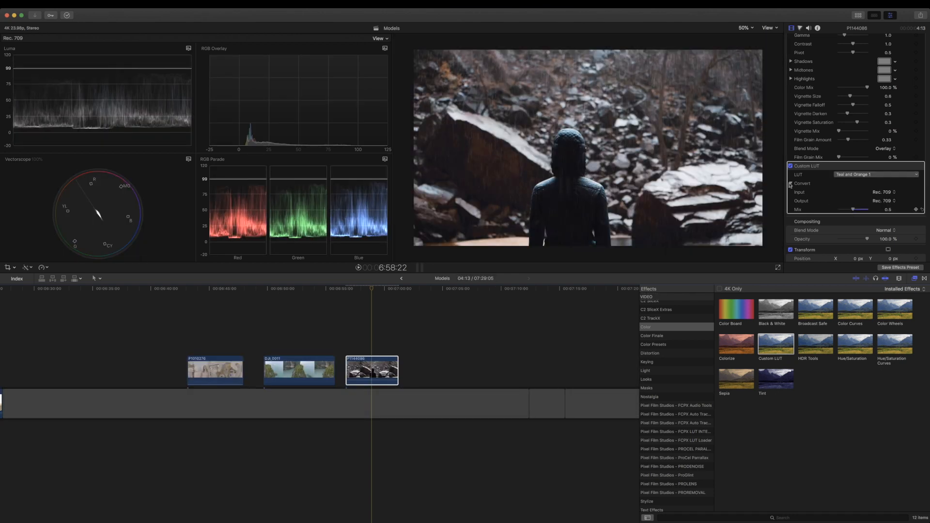
- Compare the snowy rocks image with the Custom LUT effect off and on
click(791, 166)
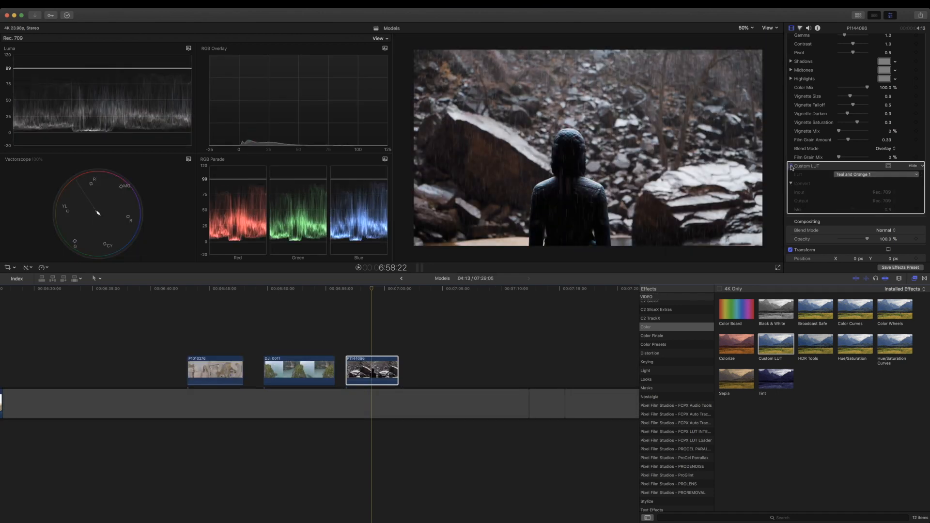
click(791, 166)
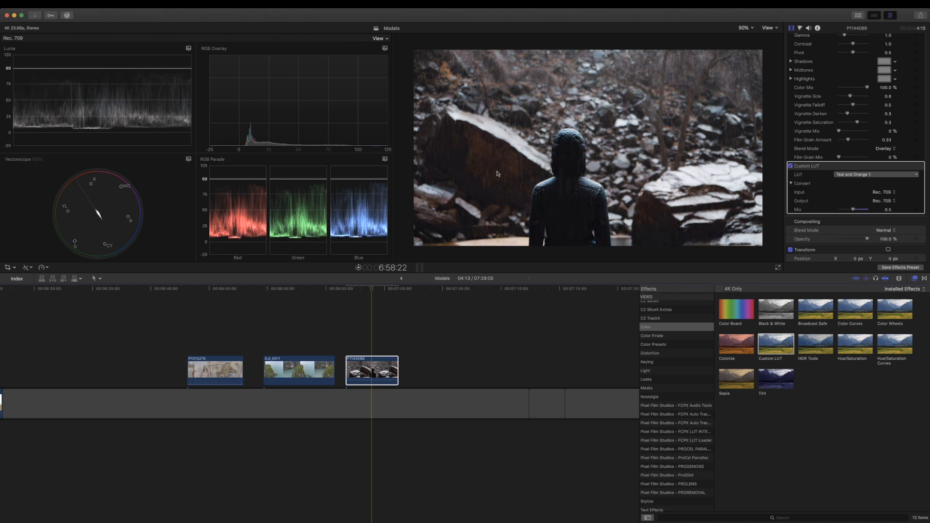
click(790, 167)
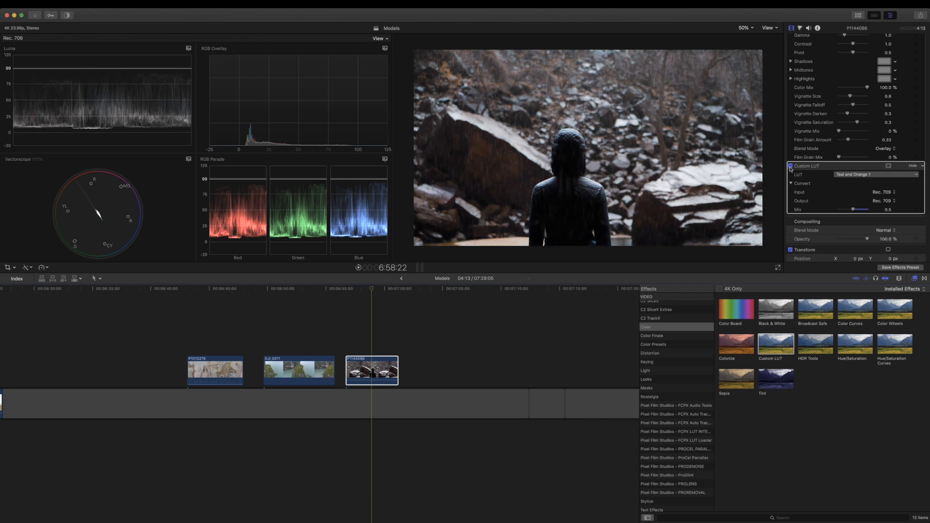
- Switch P1144086 from the Custom LUT effect back to FCPX LUT Intense and move the playhead to 6:45:22 in P1010276
click(791, 167)
scroll(794, 121, up, 5)
click(790, 50)
click(372, 289)
drag(372, 290, 221, 292)
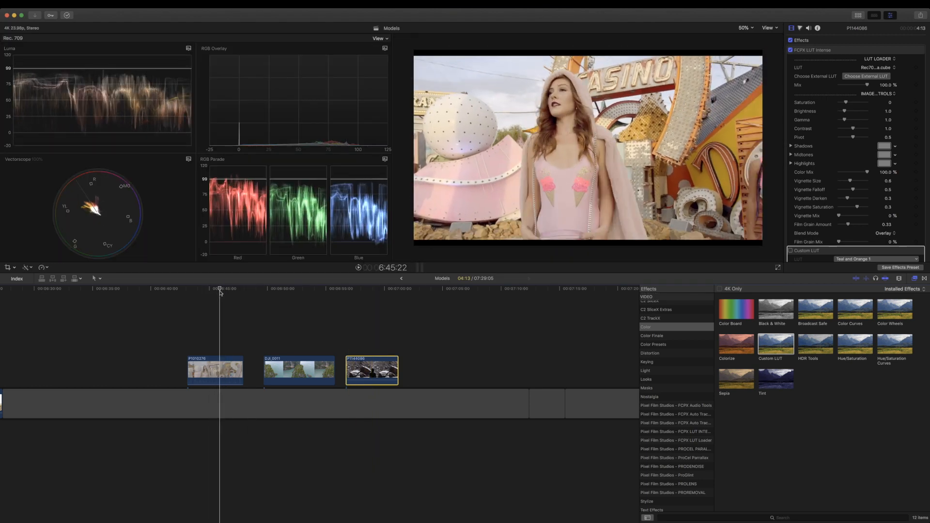